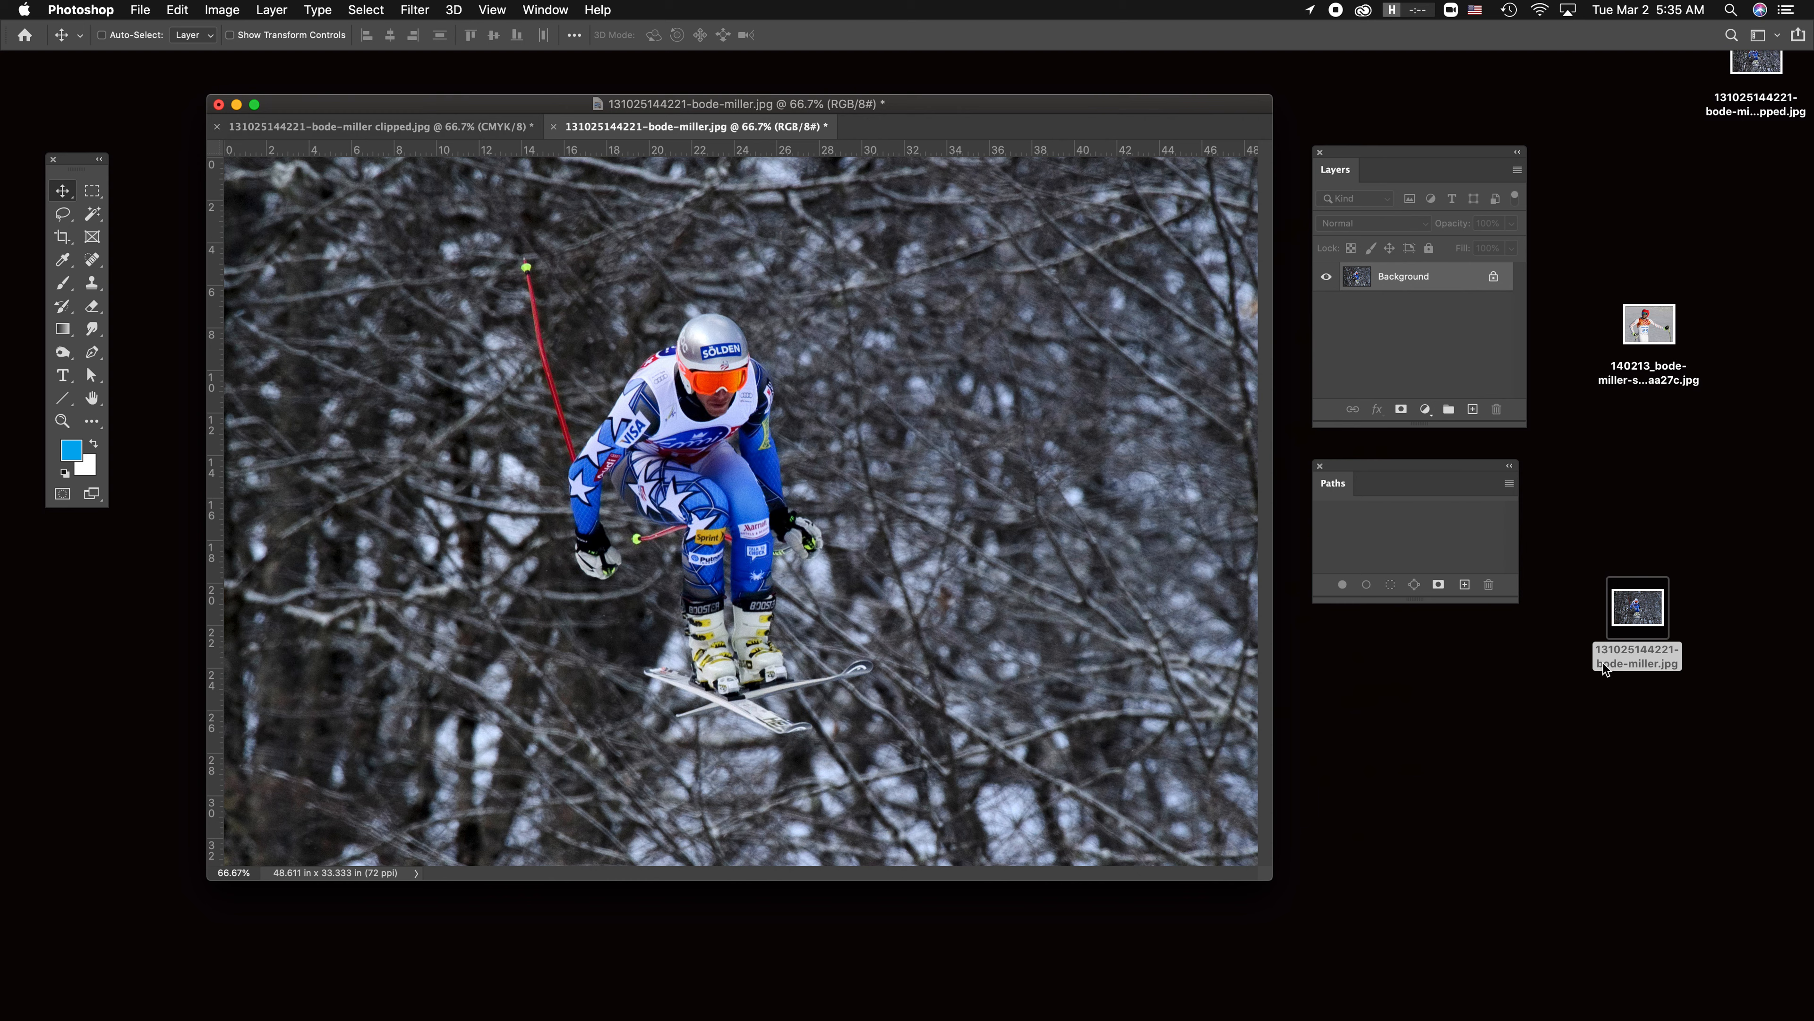
{"action": "left_click", "coordinate": [1649, 545]}
{"action": "left_click_drag", "start_coordinate": [1648, 621], "coordinate": [1617, 633]}
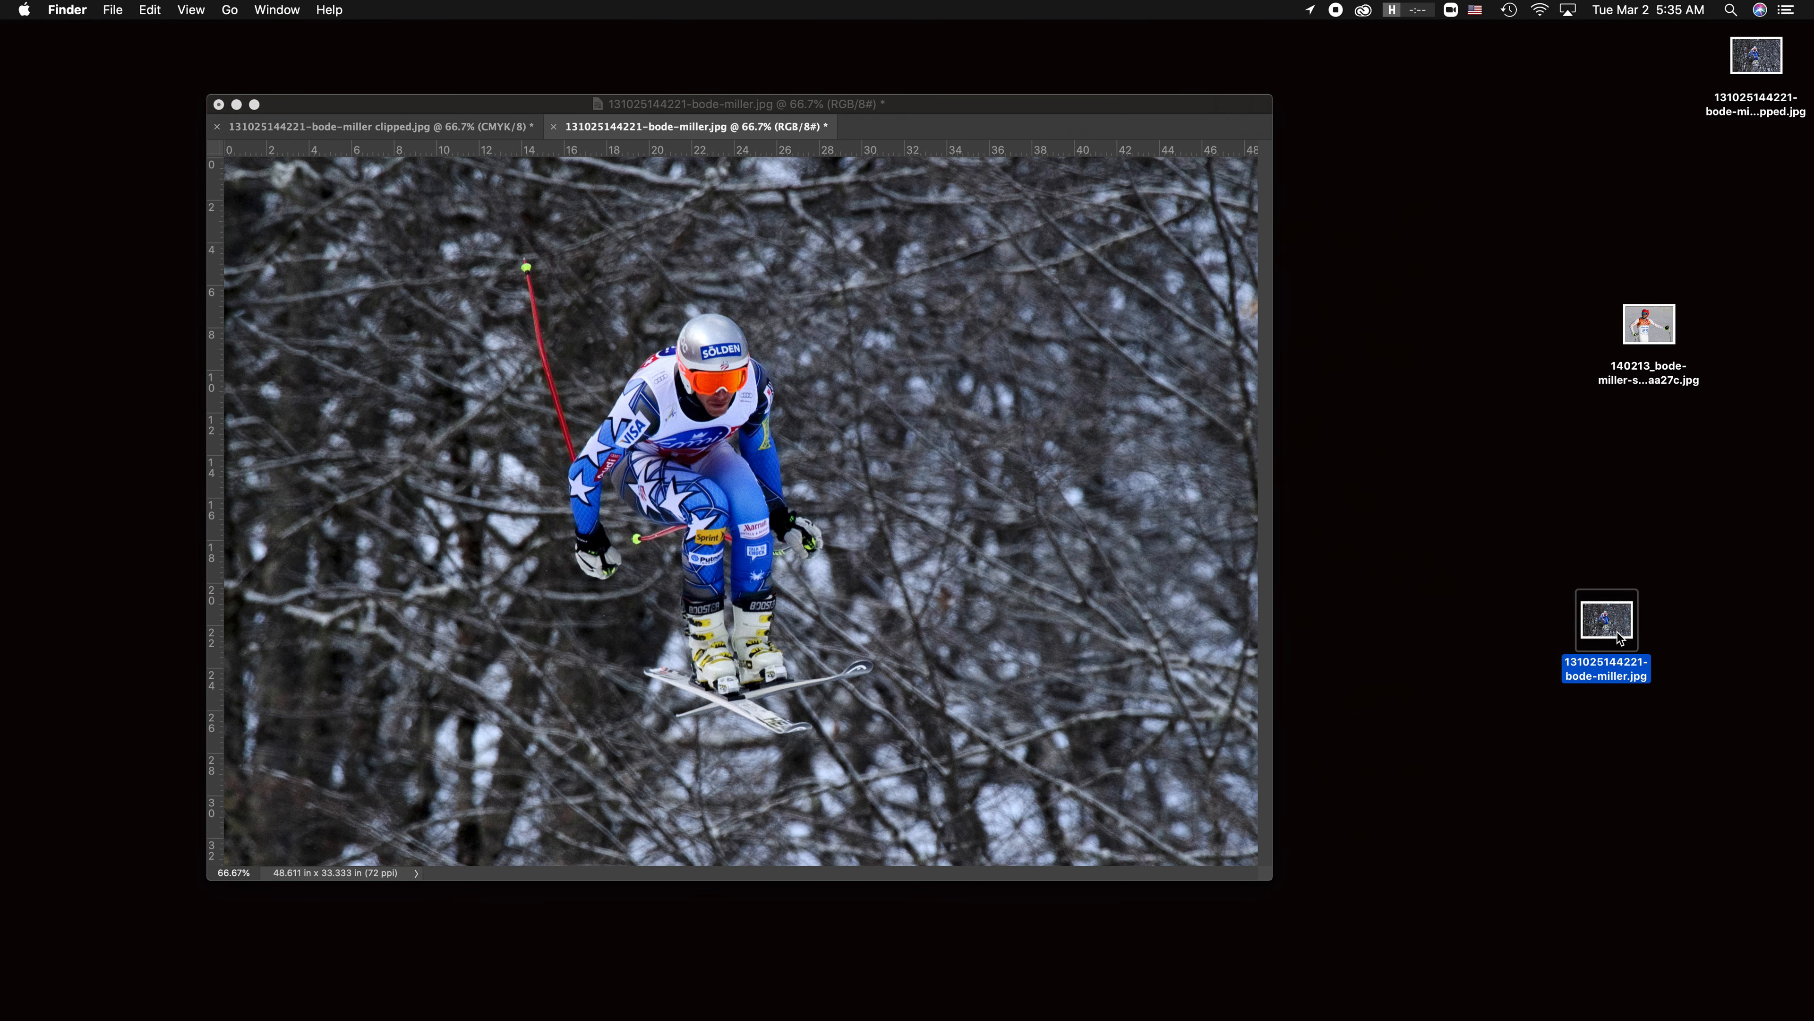
{"action": "right_click", "coordinate": [1617, 633]}
{"action": "mouse_move", "coordinate": [1478, 612]}
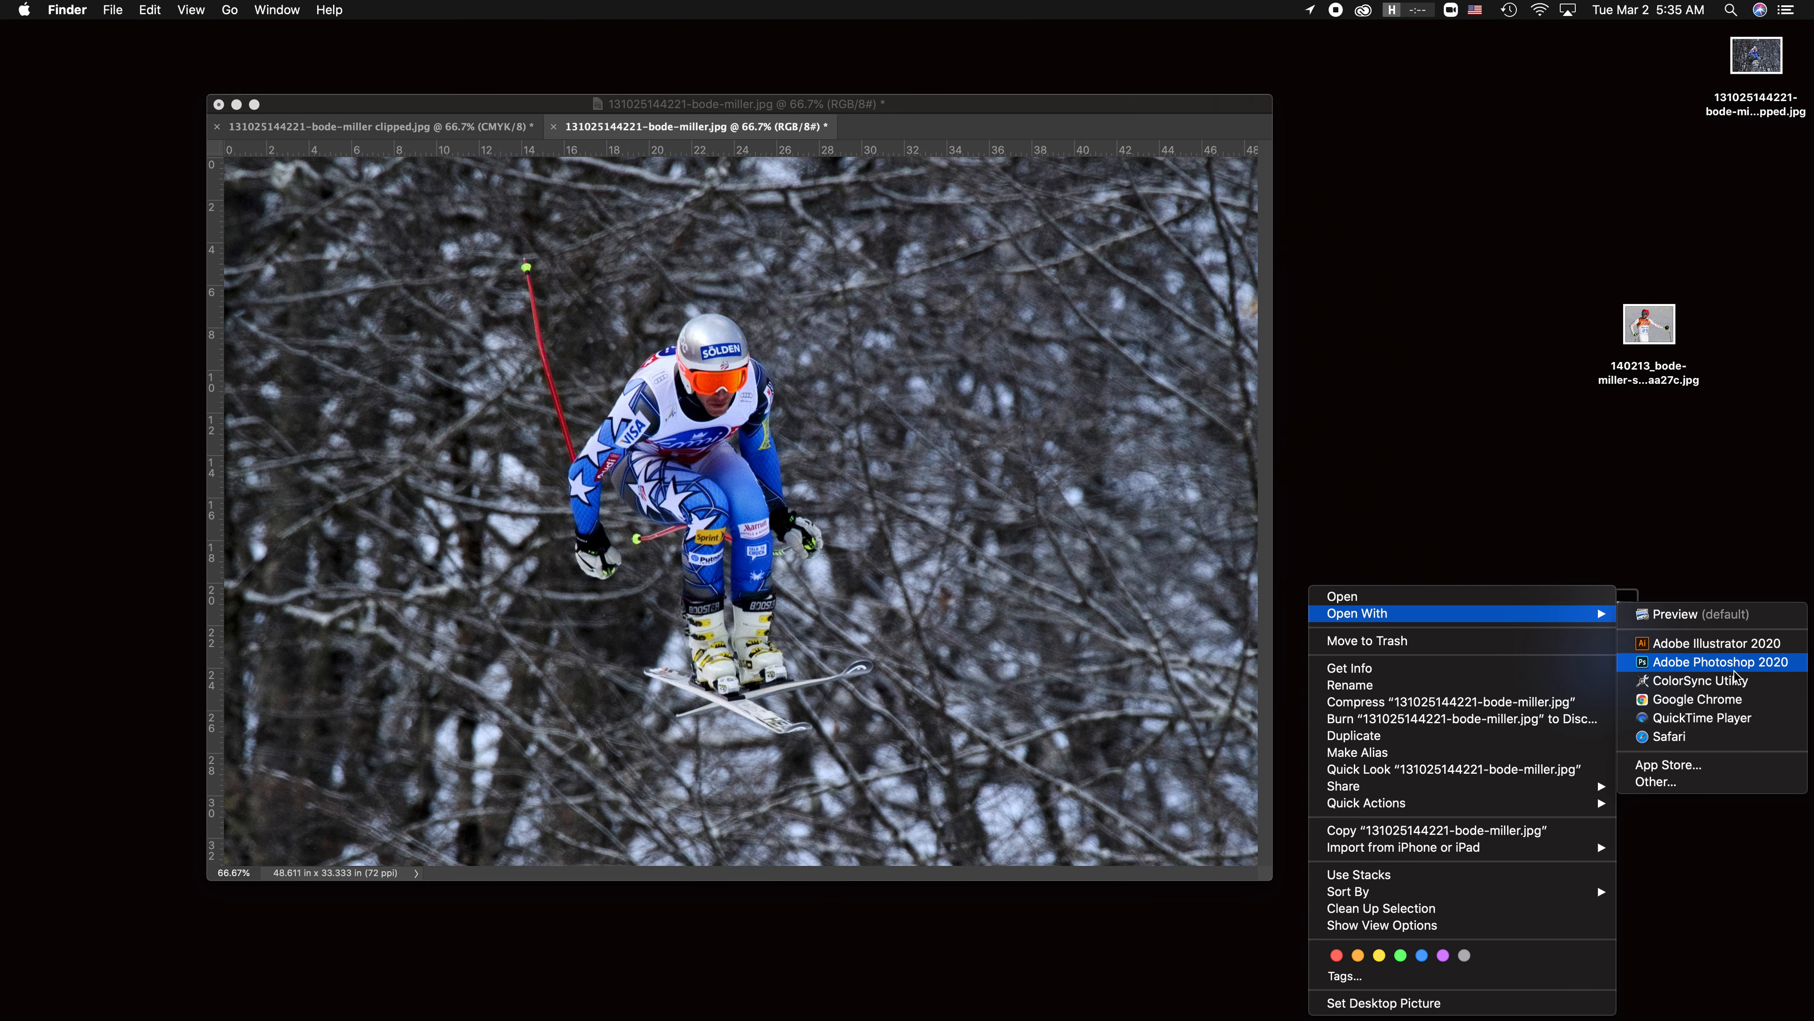
{"action": "left_click", "coordinate": [790, 380]}
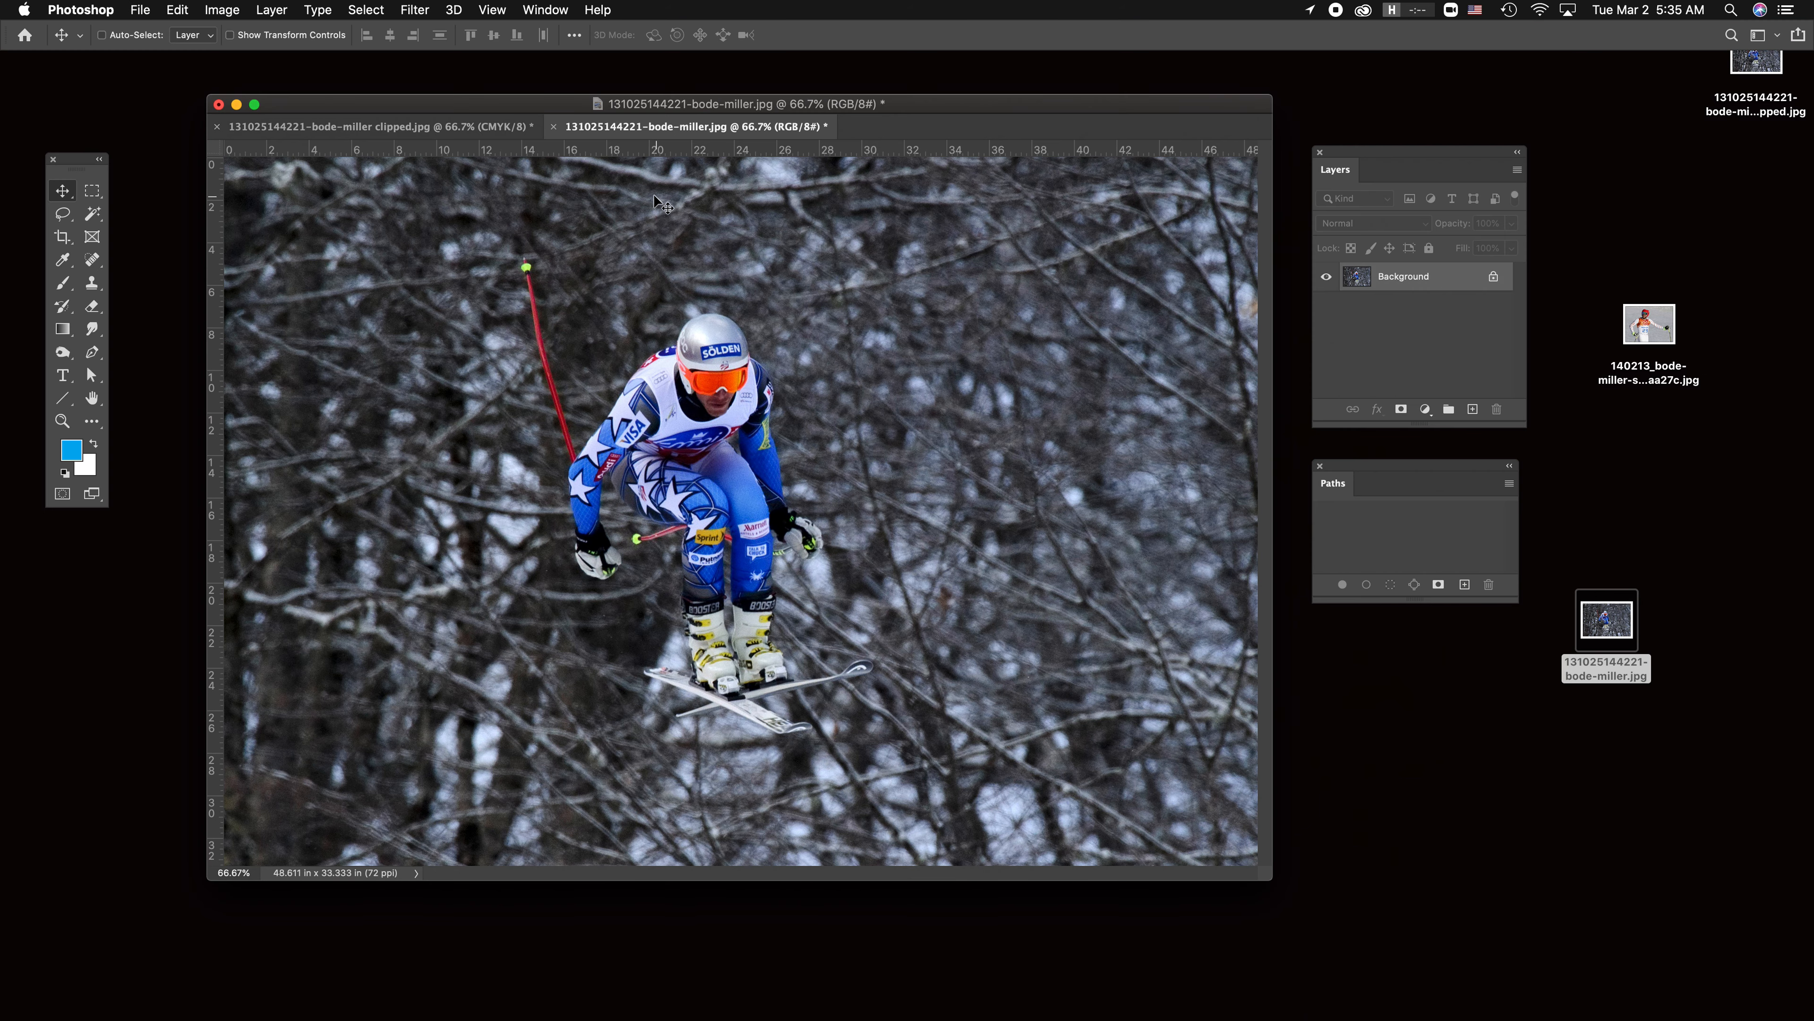
{"action": "left_click_drag", "start_coordinate": [561, 120], "coordinate": [540, 130]}
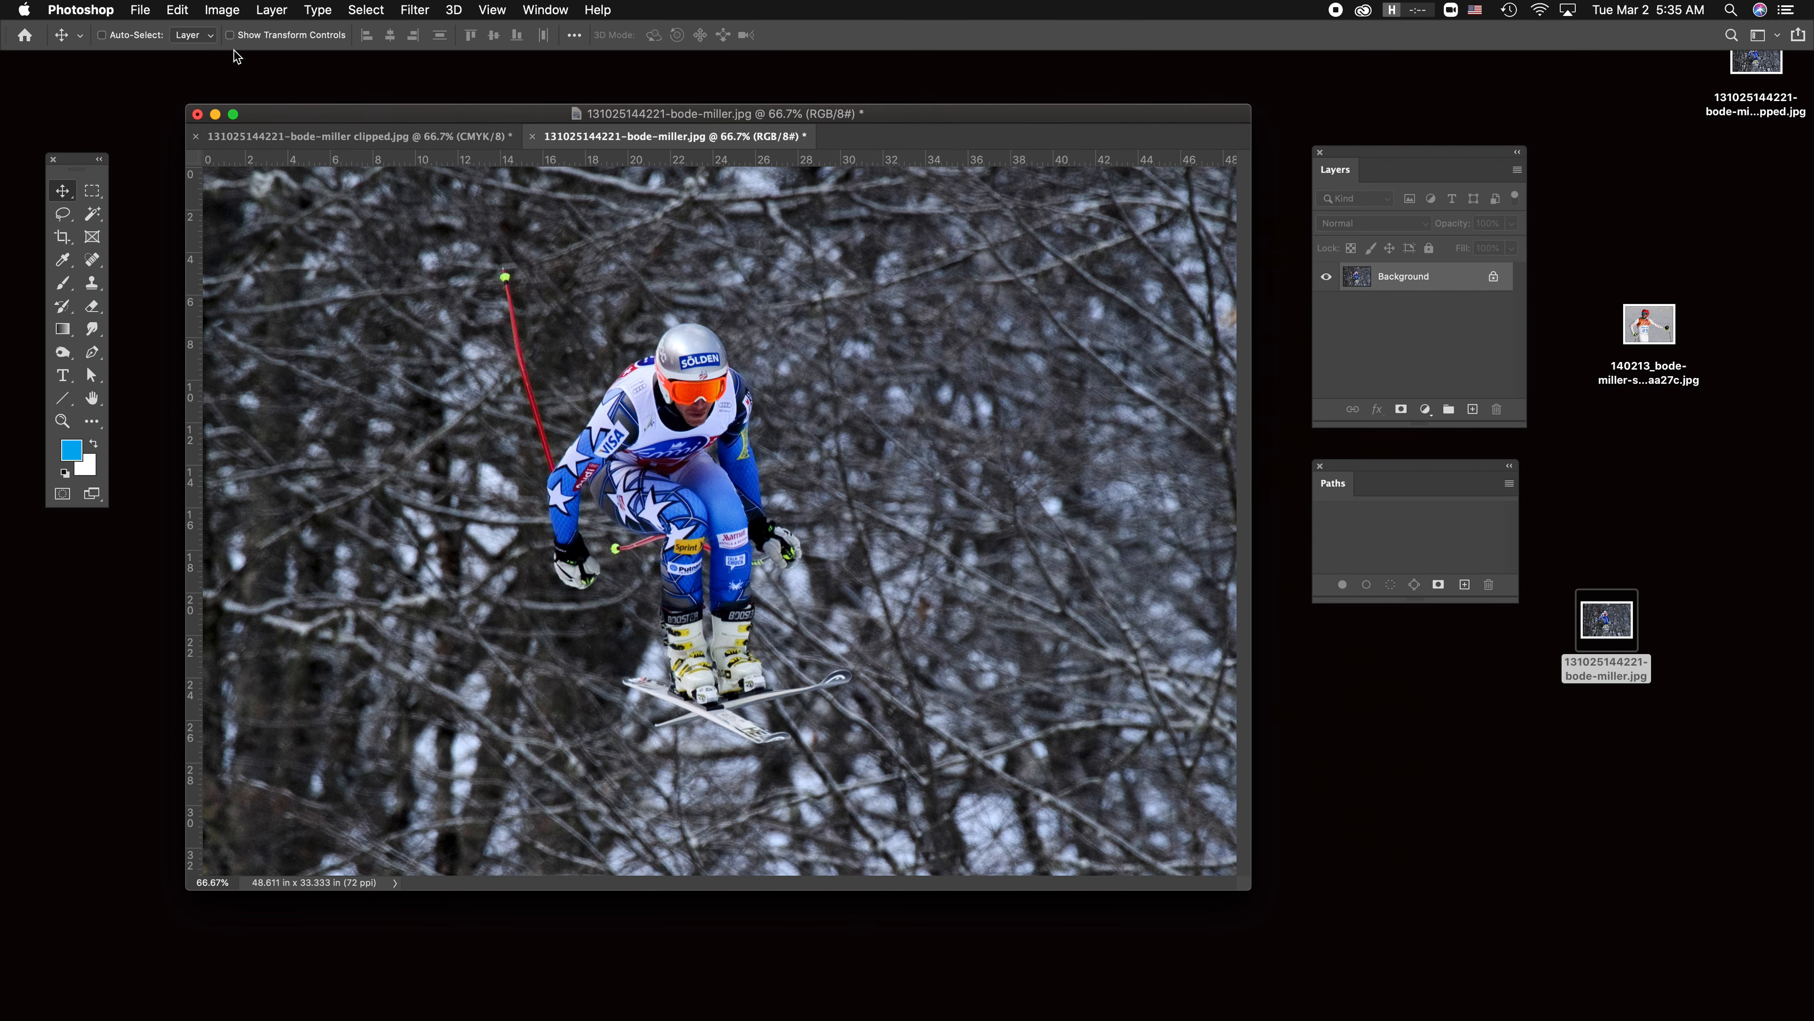
- Set the image resolution to 300 pixels/inch with resampling turned off
{"action": "left_click", "coordinate": [220, 10]}
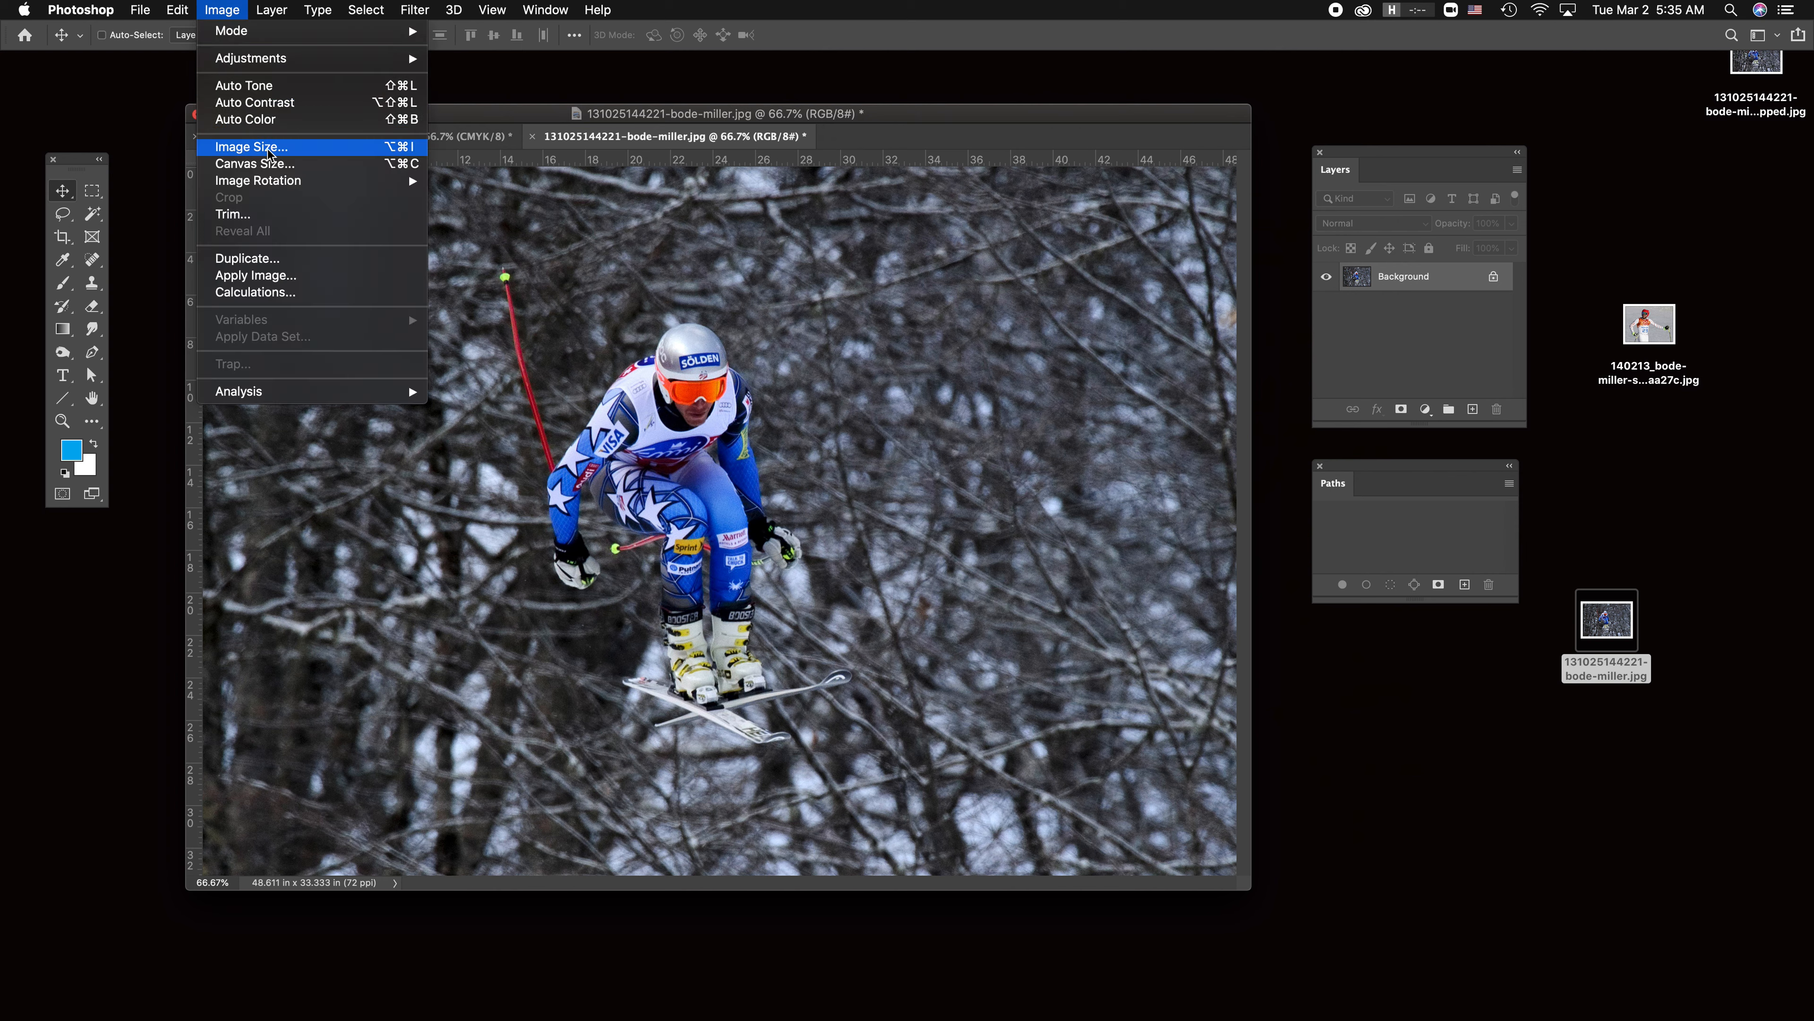
{"action": "left_click", "coordinate": [280, 150]}
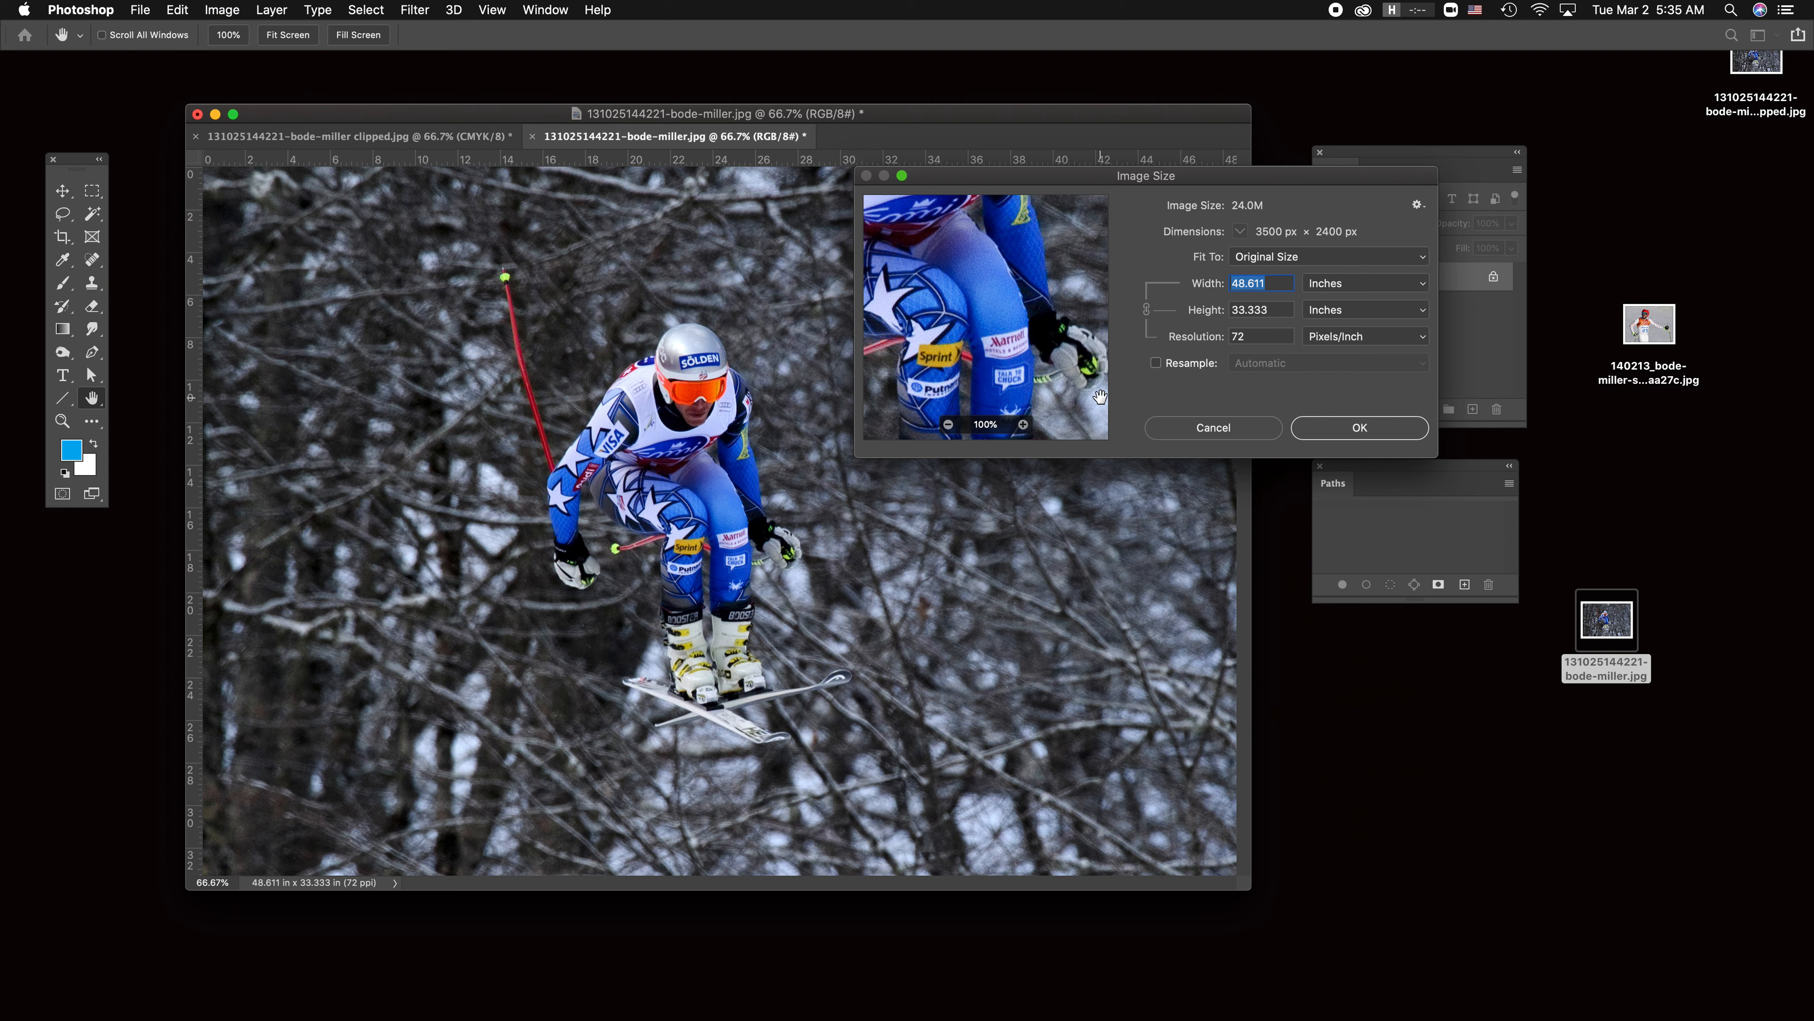
{"action": "left_click", "coordinate": [1256, 334]}
{"action": "left_click", "coordinate": [1157, 363]}
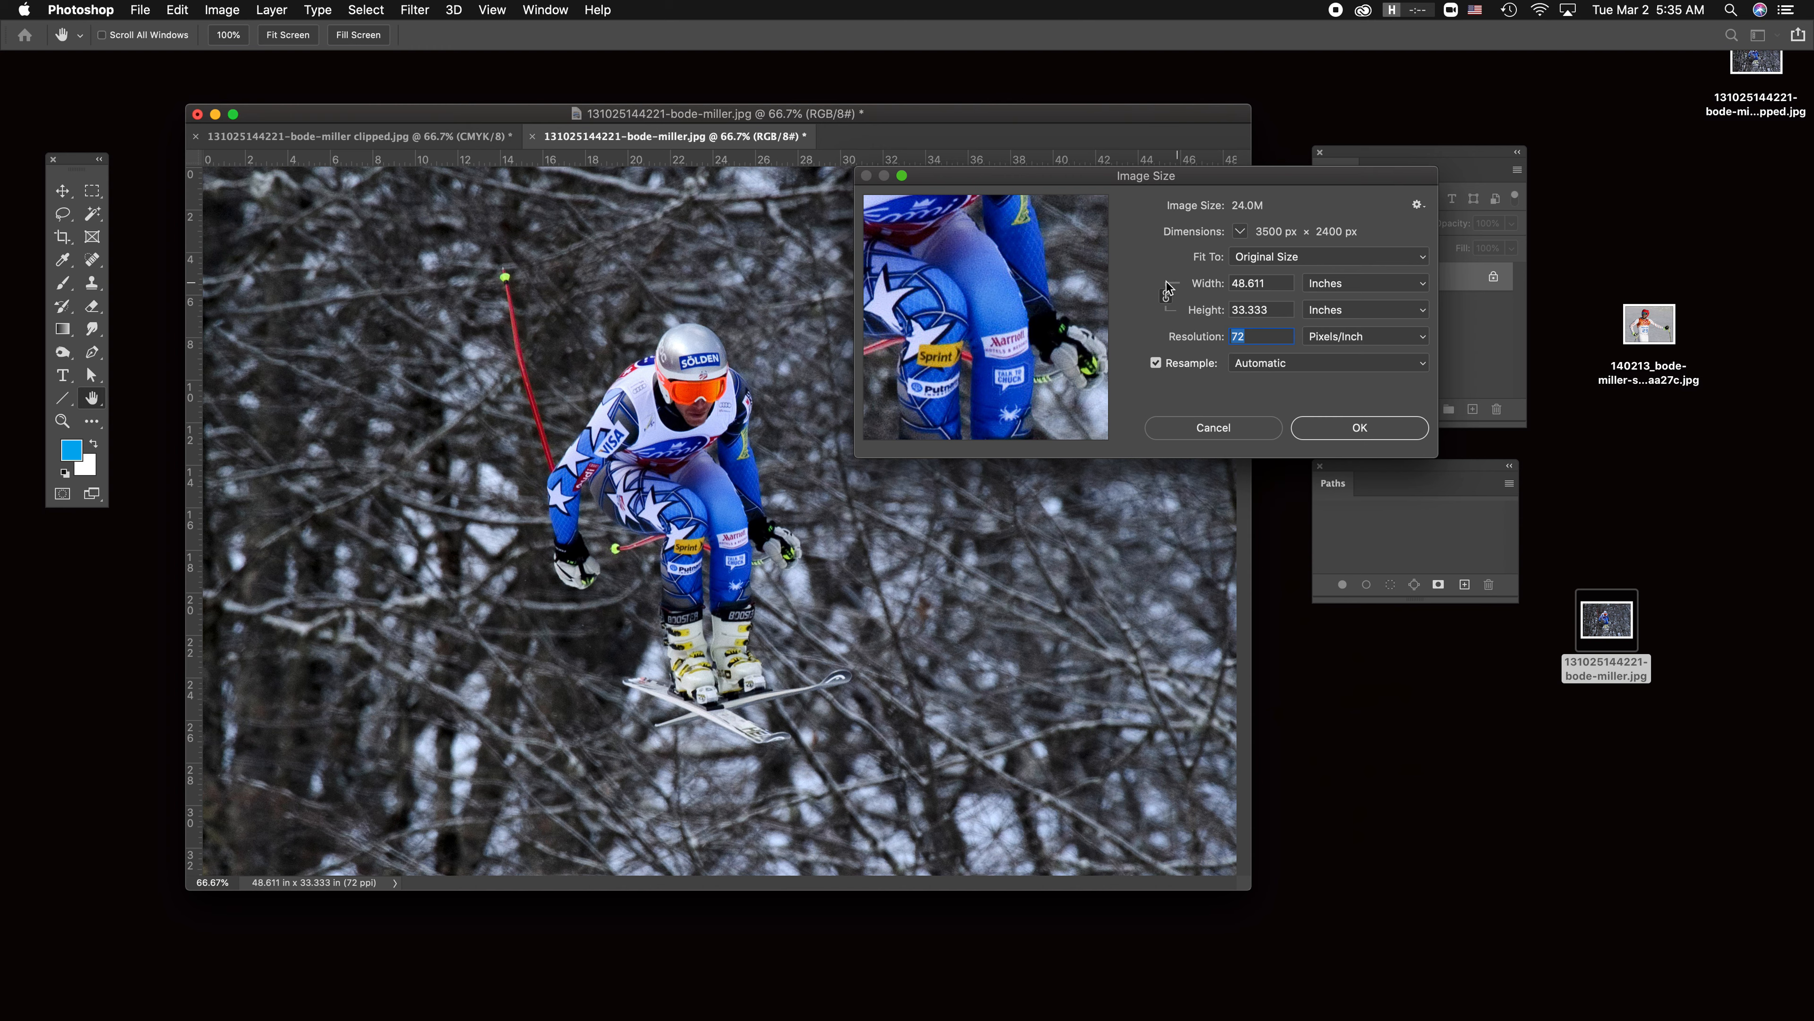
{"action": "left_click", "coordinate": [1155, 363]}
{"action": "type", "text": "300"}
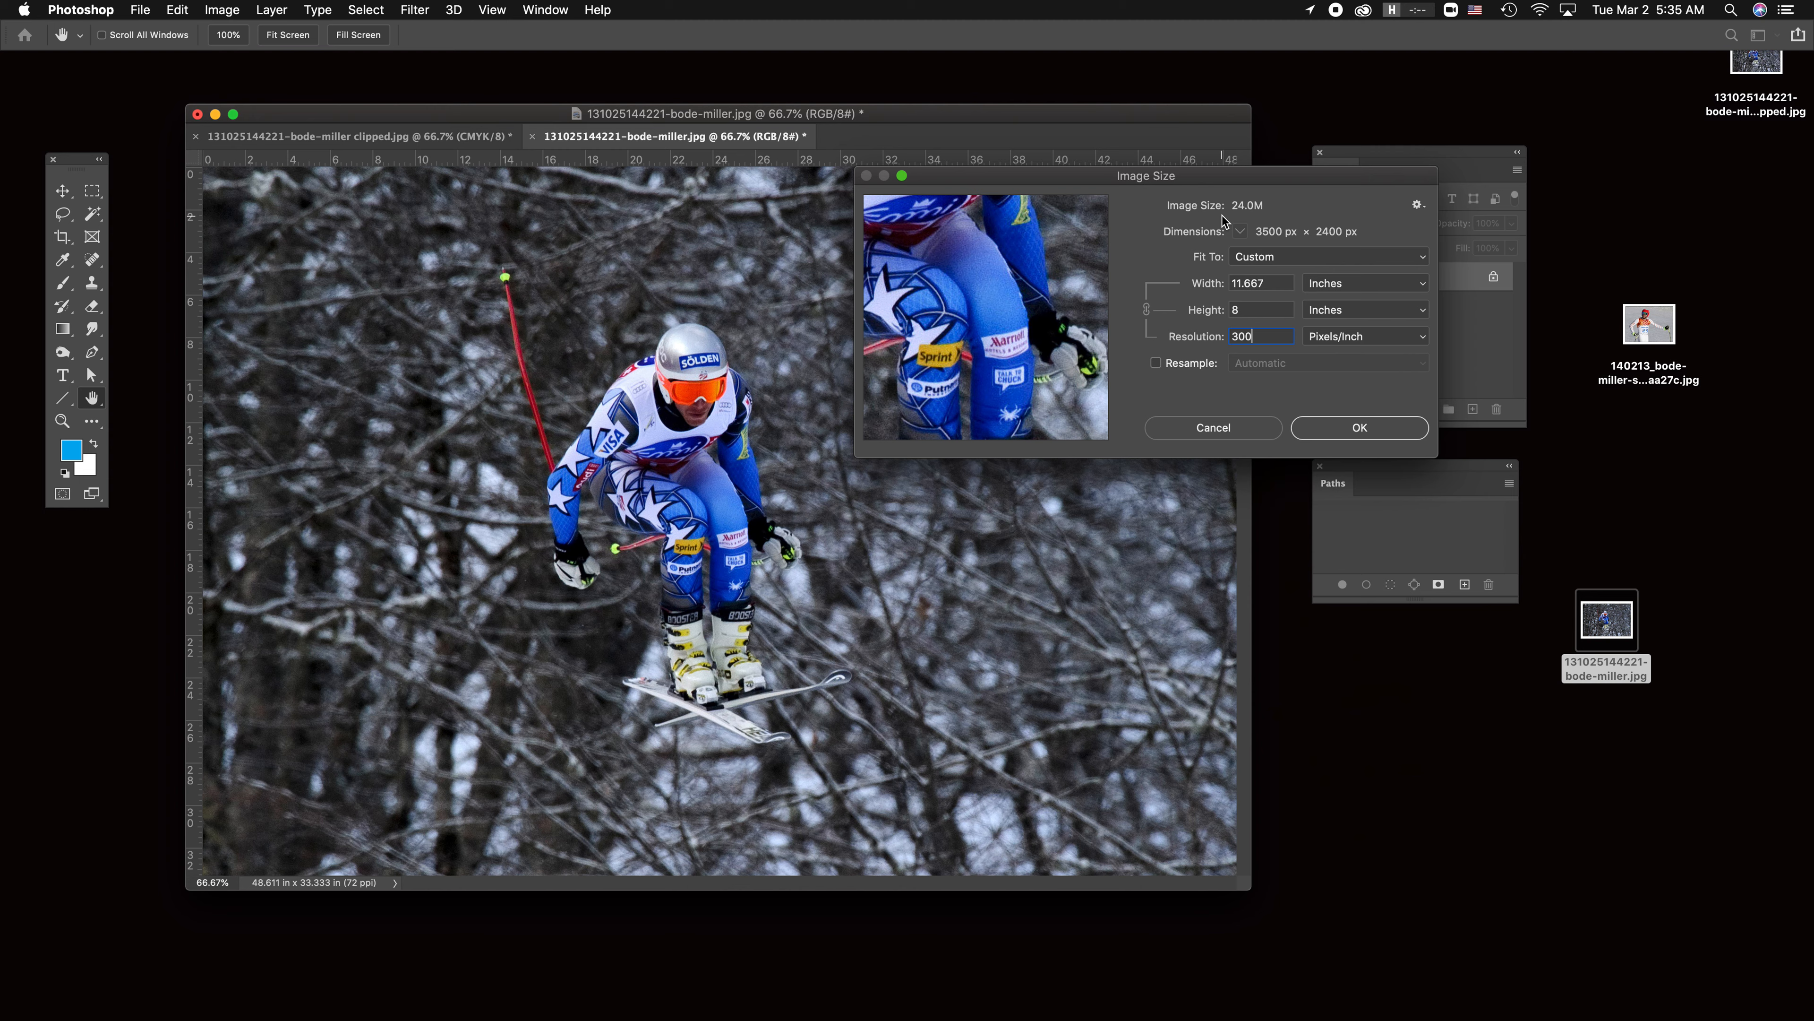
{"action": "left_click", "coordinate": [1386, 431]}
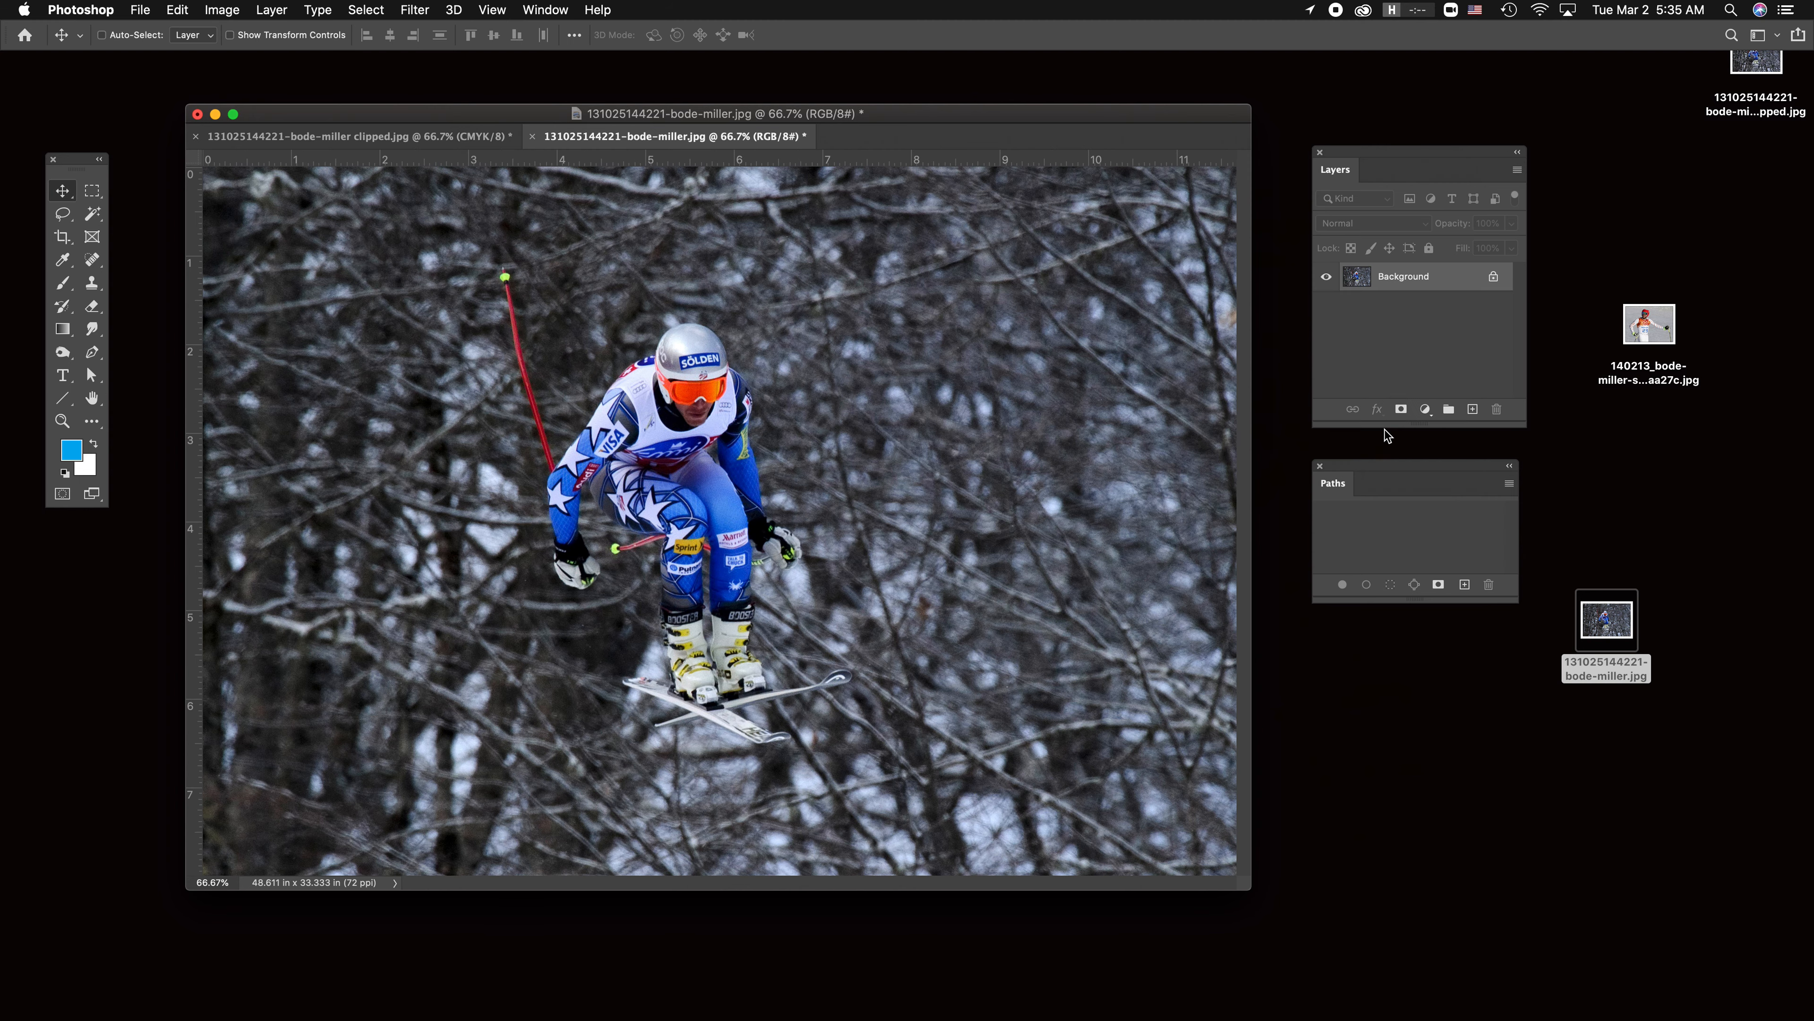
- Convert the image to CMYK Color and accept the U.S. Web Coated (SWOP) v2 profile
{"action": "left_click", "coordinate": [222, 8]}
{"action": "mouse_move", "coordinate": [240, 34]}
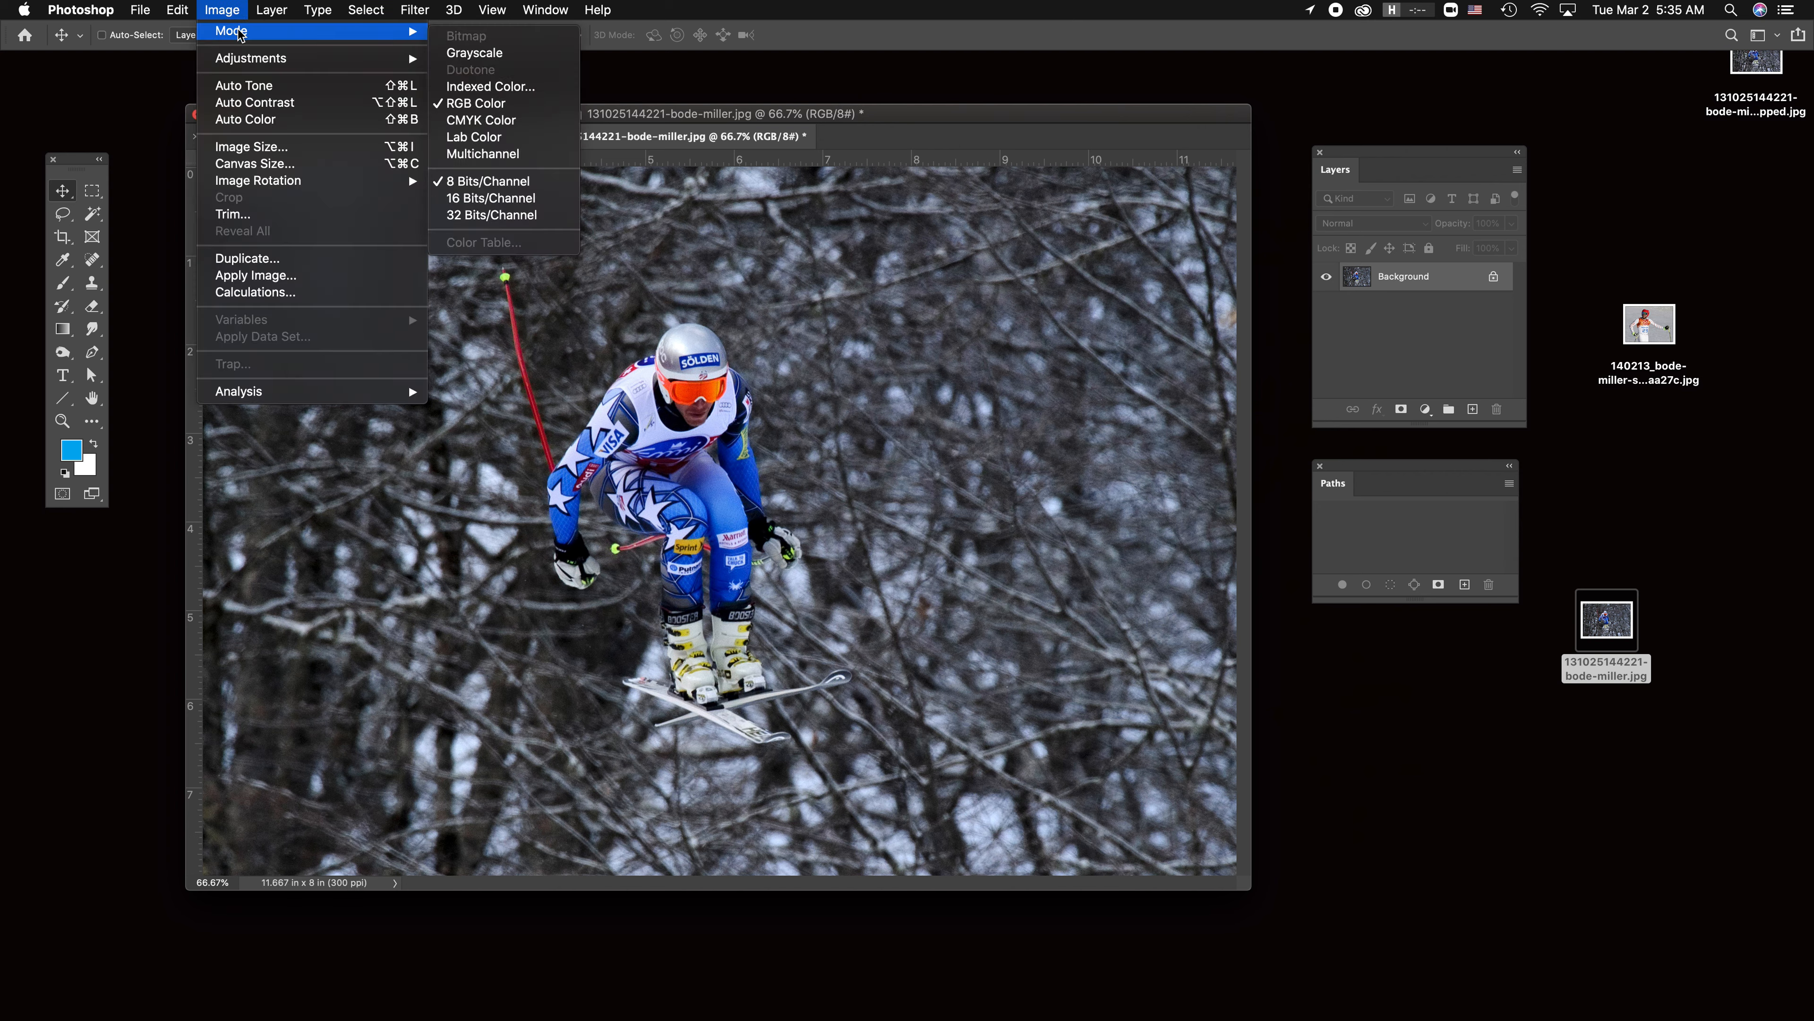
{"action": "left_click", "coordinate": [542, 123]}
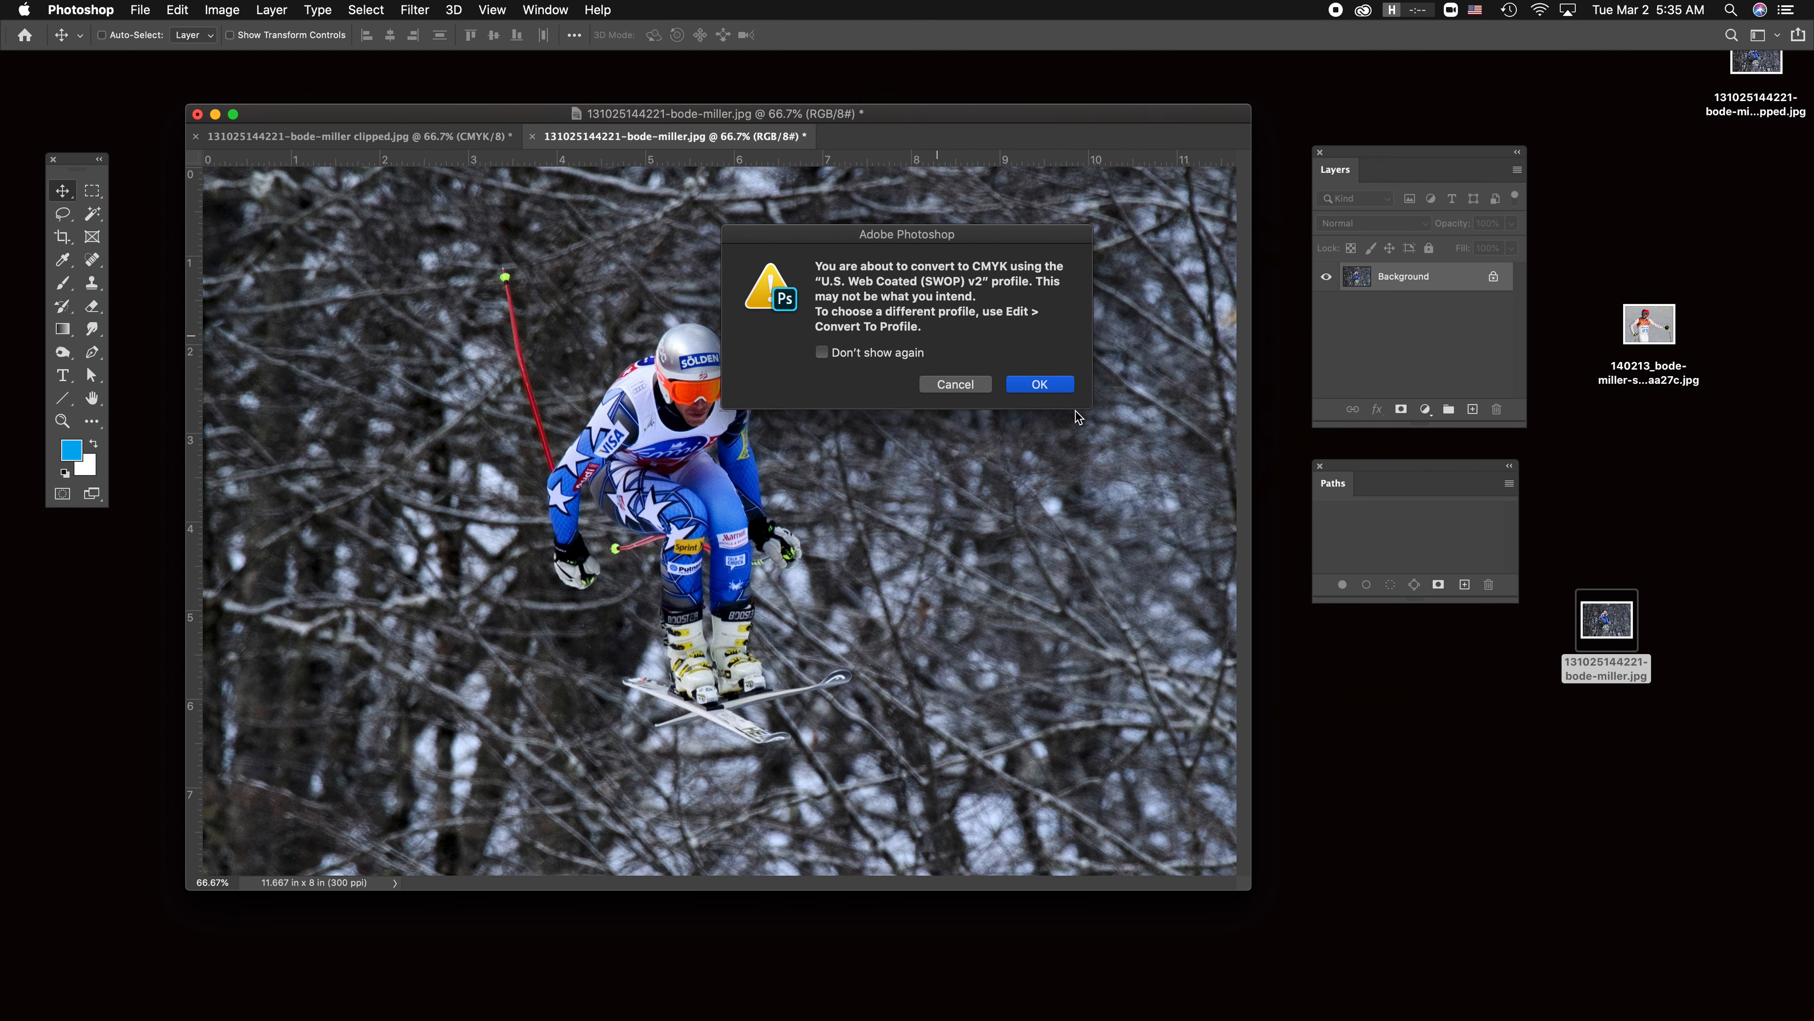
{"action": "left_click", "coordinate": [1047, 391]}
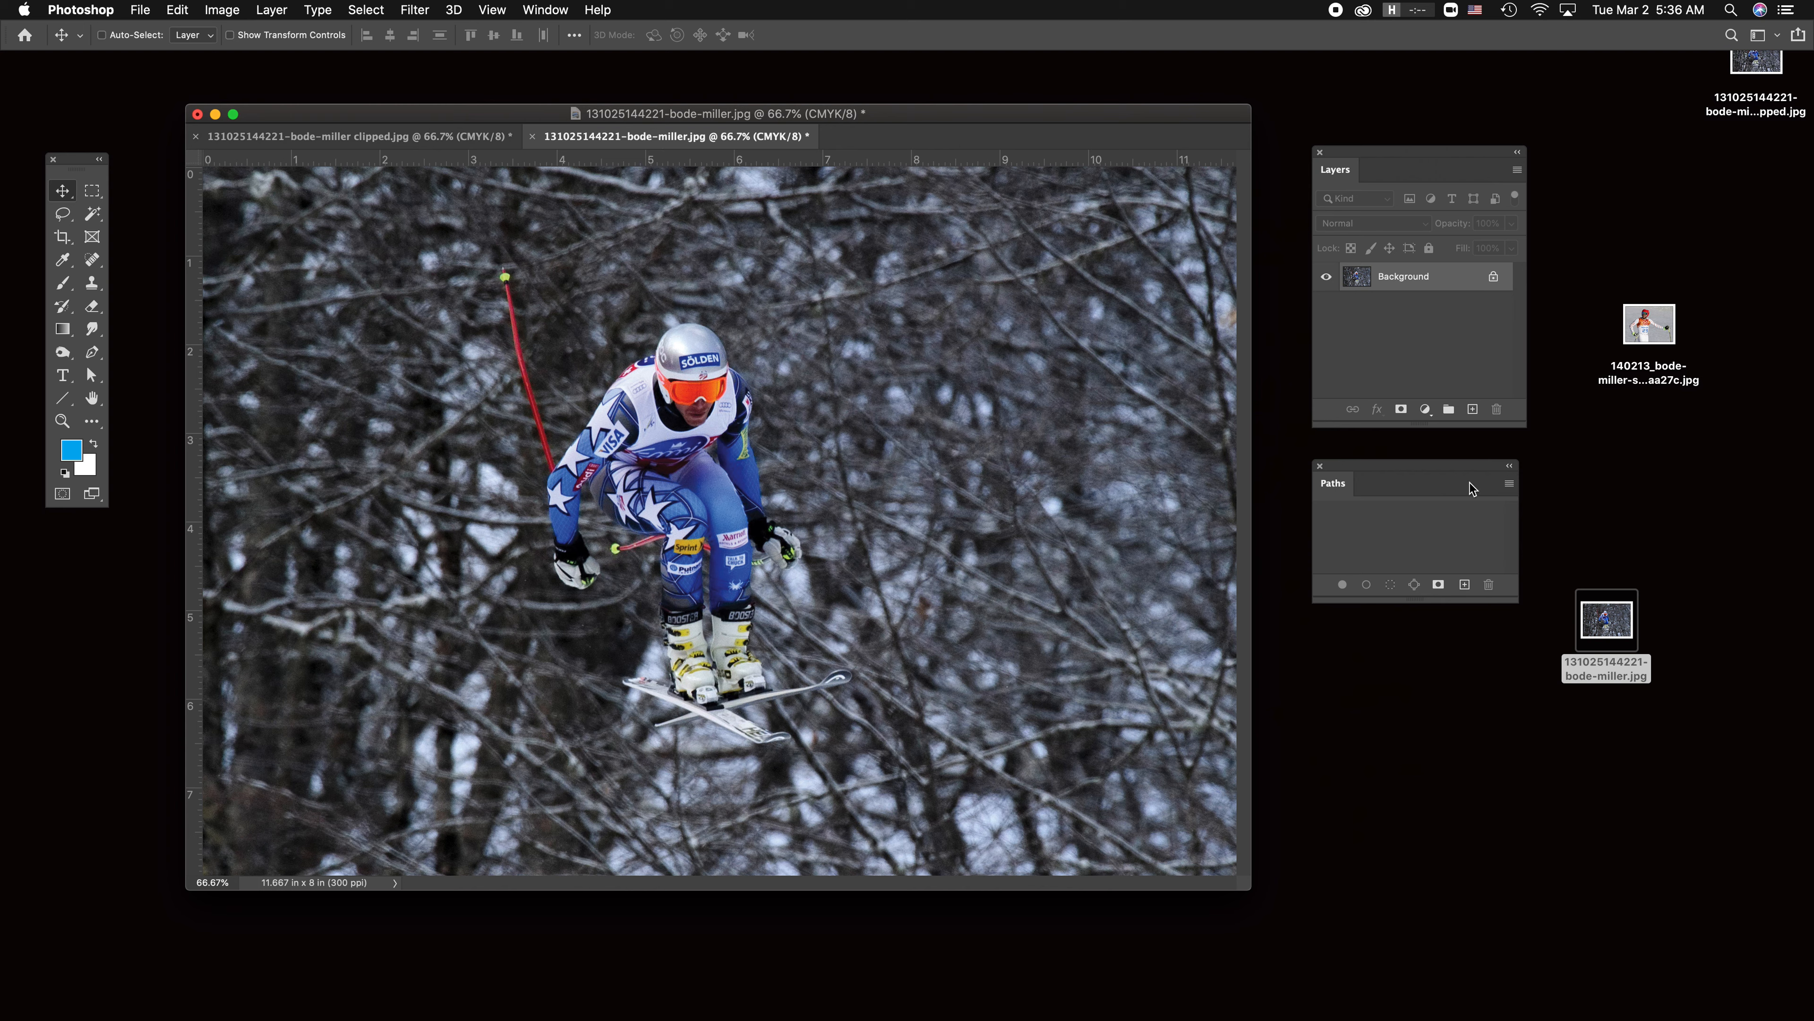
- Create a new empty path for the image and activate the Pen tool in Path mode
{"action": "left_click_drag", "start_coordinate": [1417, 472], "coordinate": [1392, 454]}
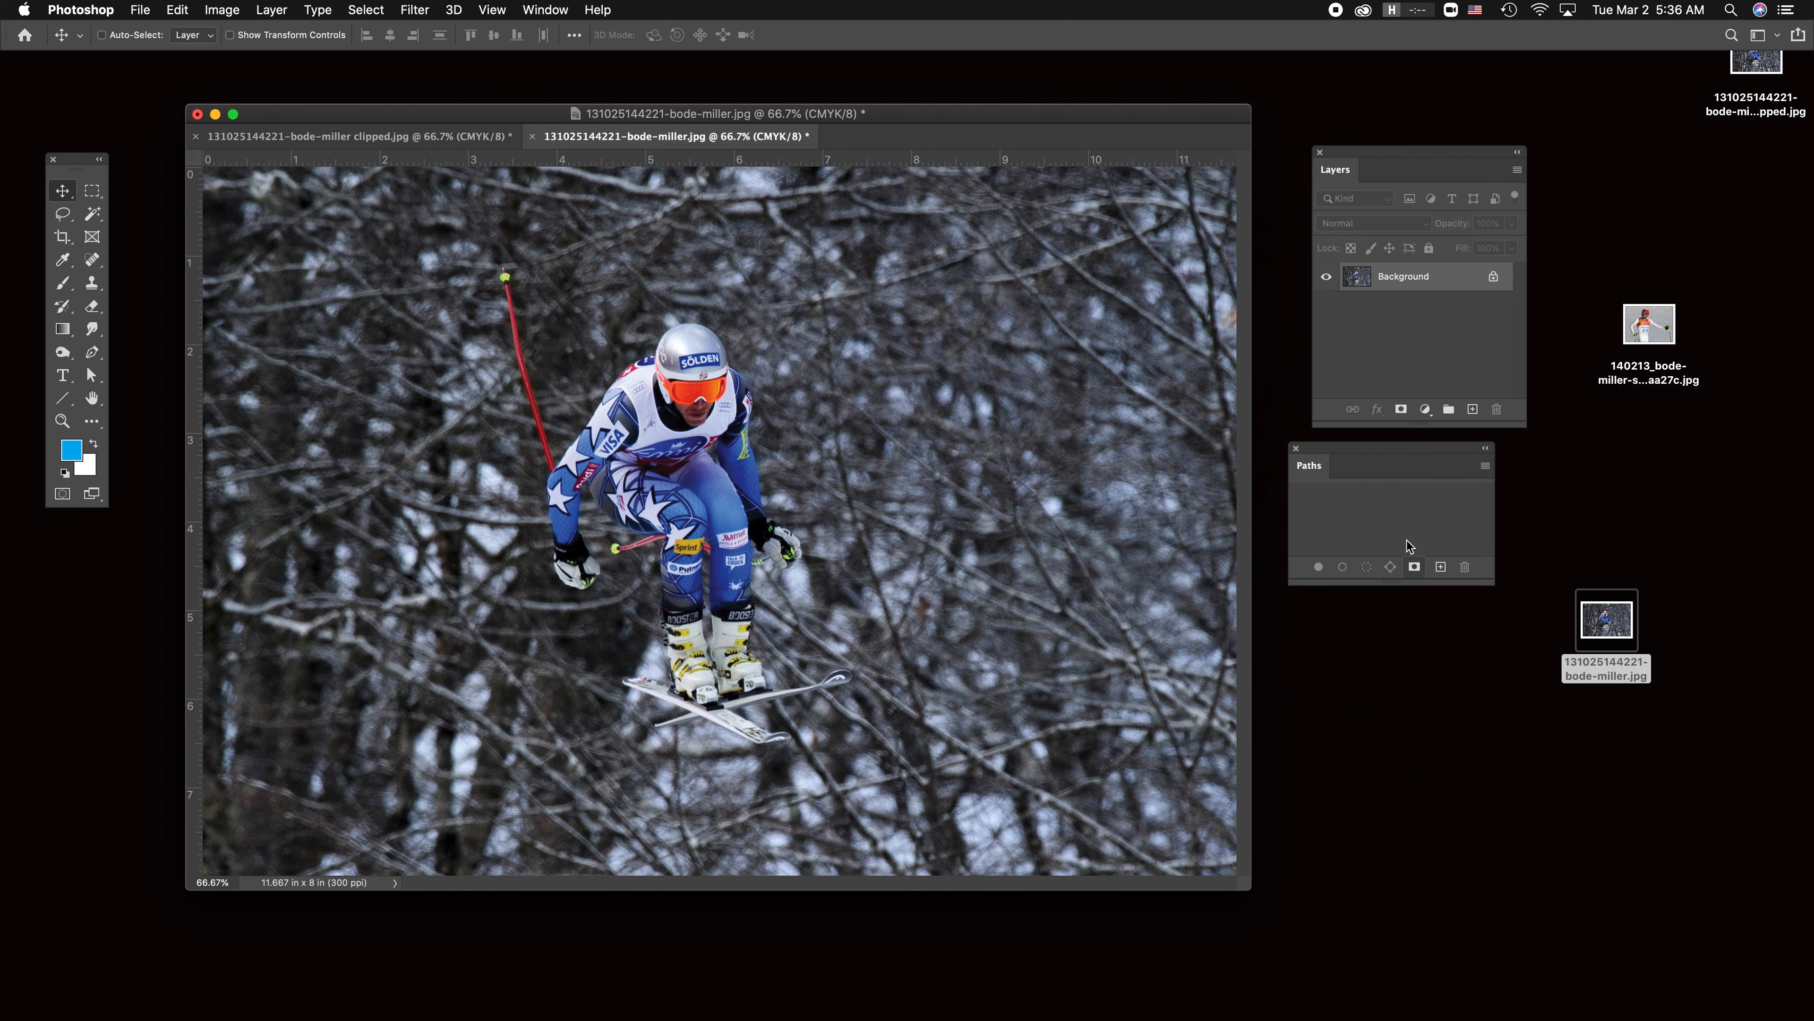
{"action": "left_click", "coordinate": [1441, 567]}
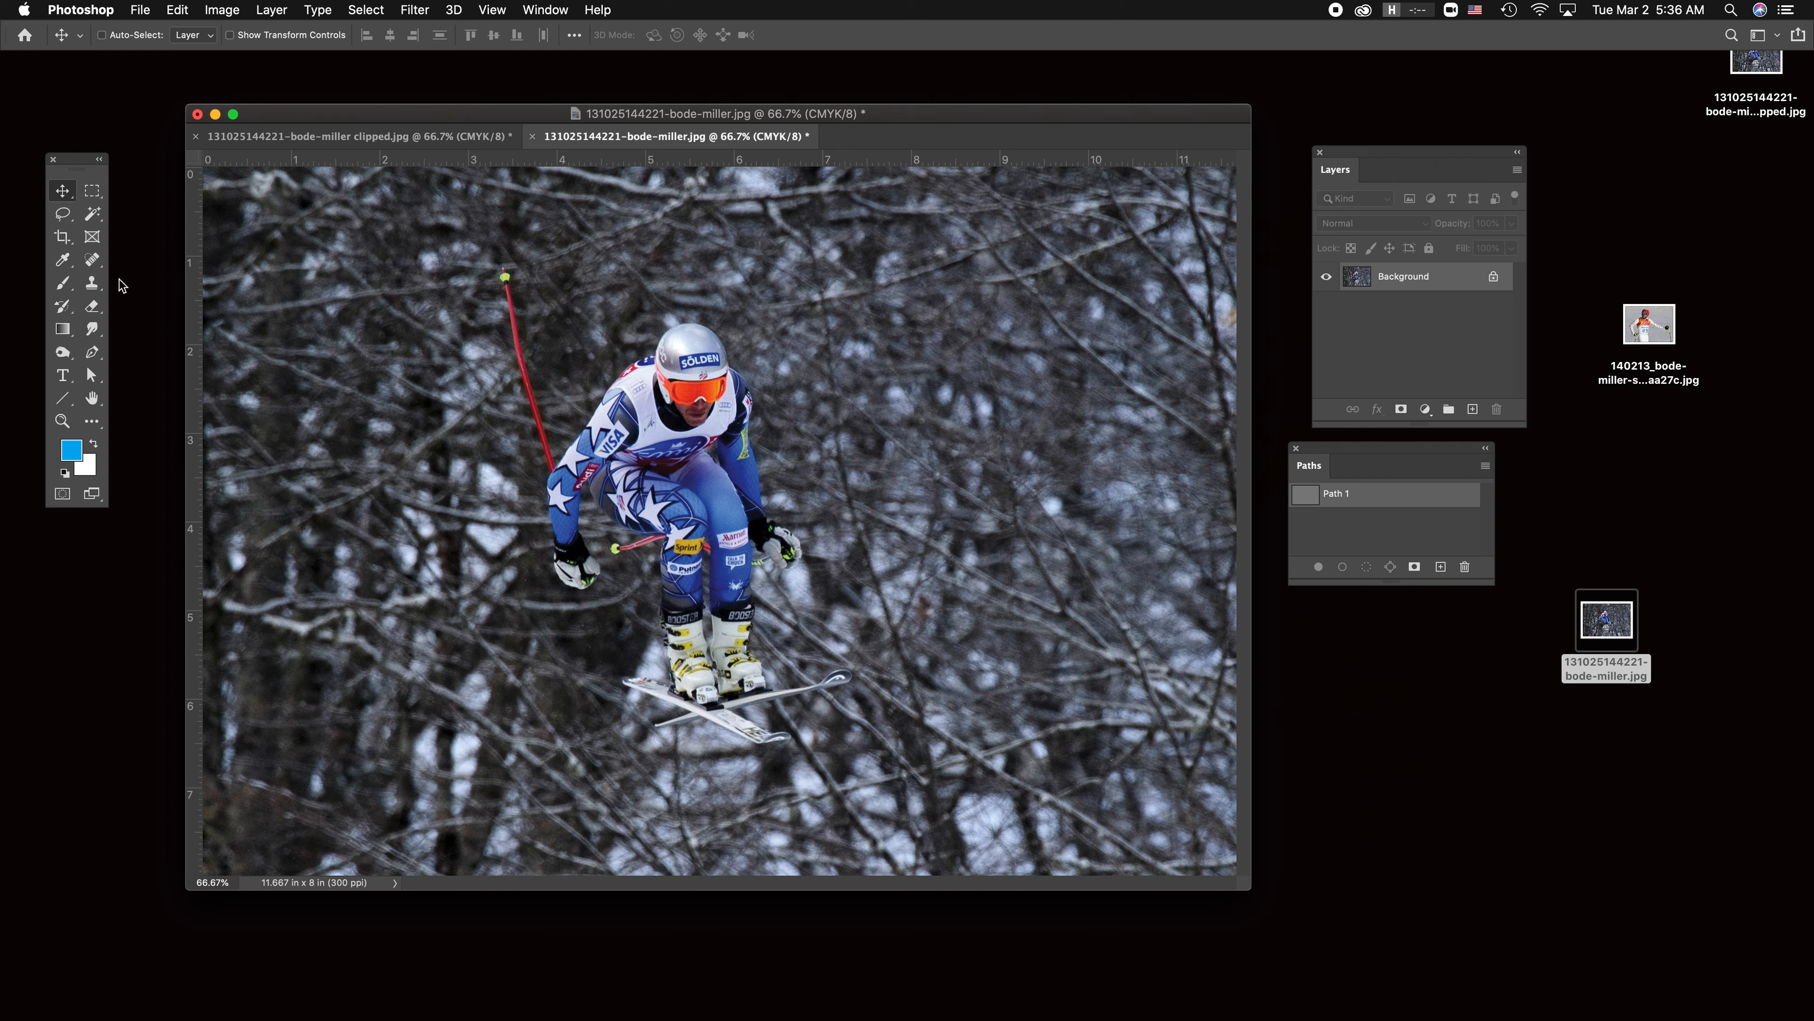
{"action": "left_click", "coordinate": [92, 352]}
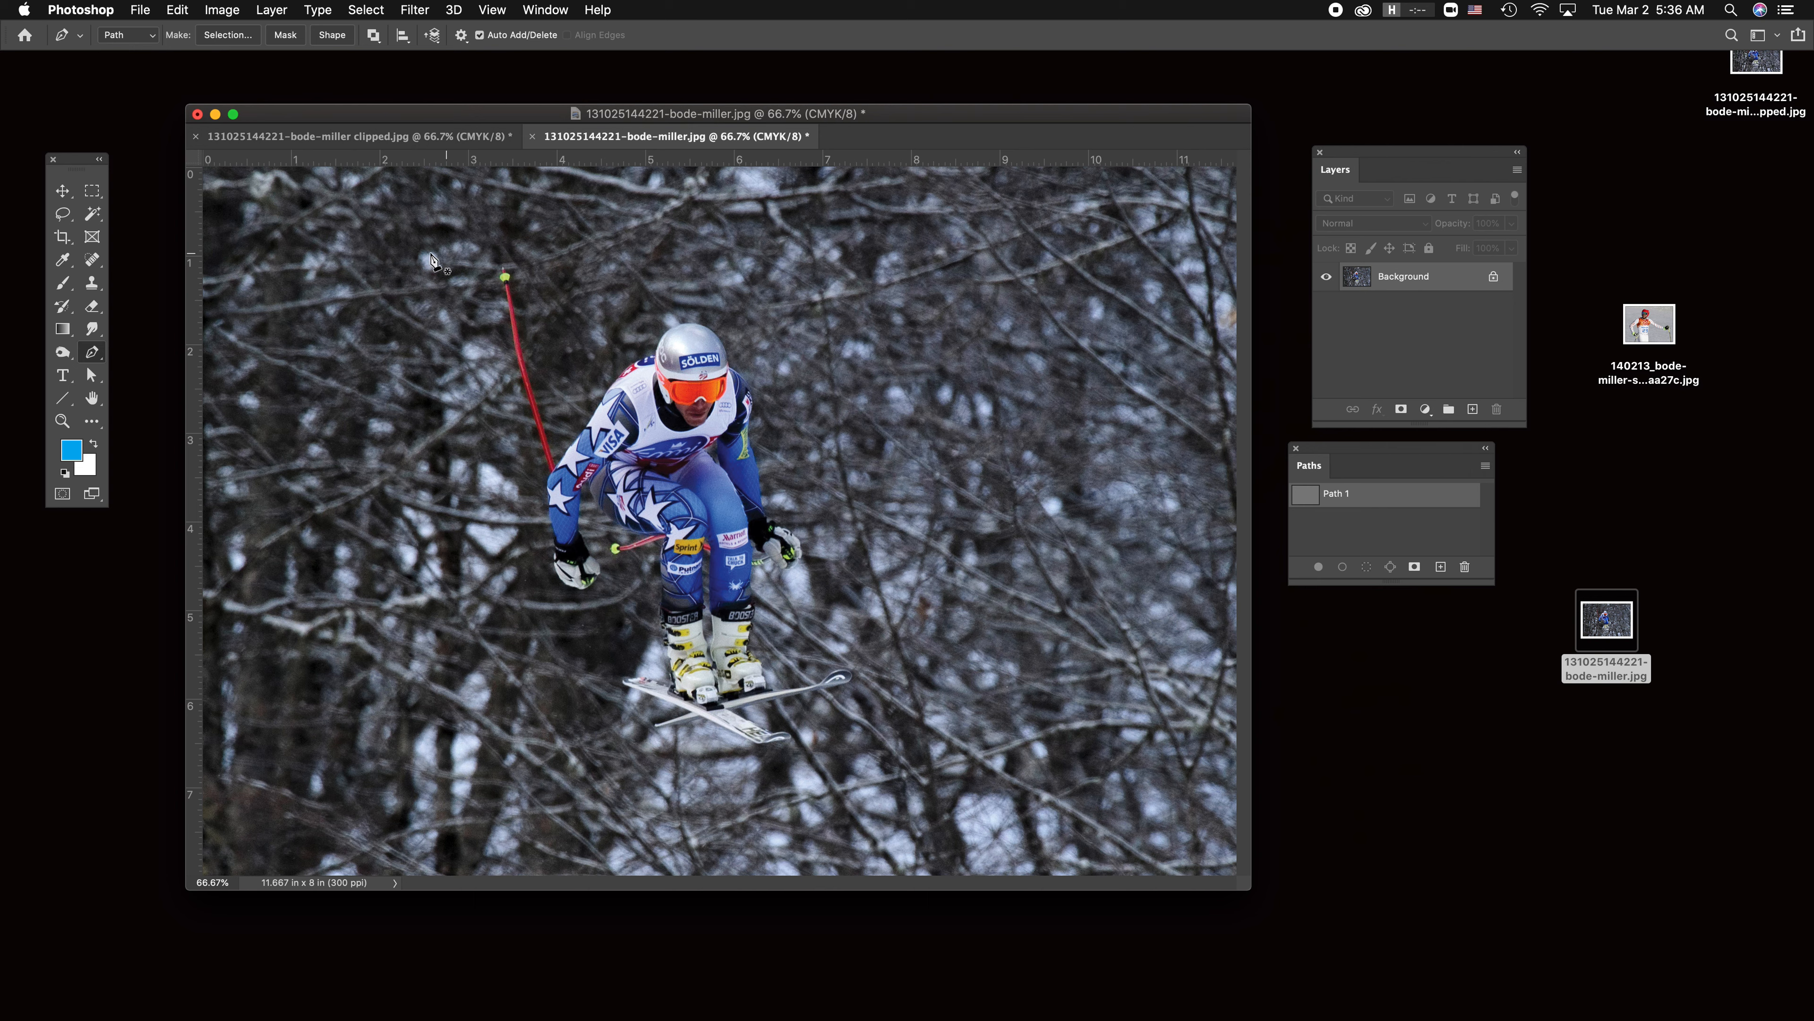
{"action": "left_click", "coordinate": [147, 38]}
{"action": "left_click", "coordinate": [145, 38]}
- Trace the outer edge of the skier's sleeve with the Pen tool at 400% zoom, from the red pole up to the shoulder
{"action": "key", "text": "super+1"}
{"action": "key", "text": "super+plus"}
{"action": "key", "text": "super+plus"}
{"action": "key", "text": "super+plus"}
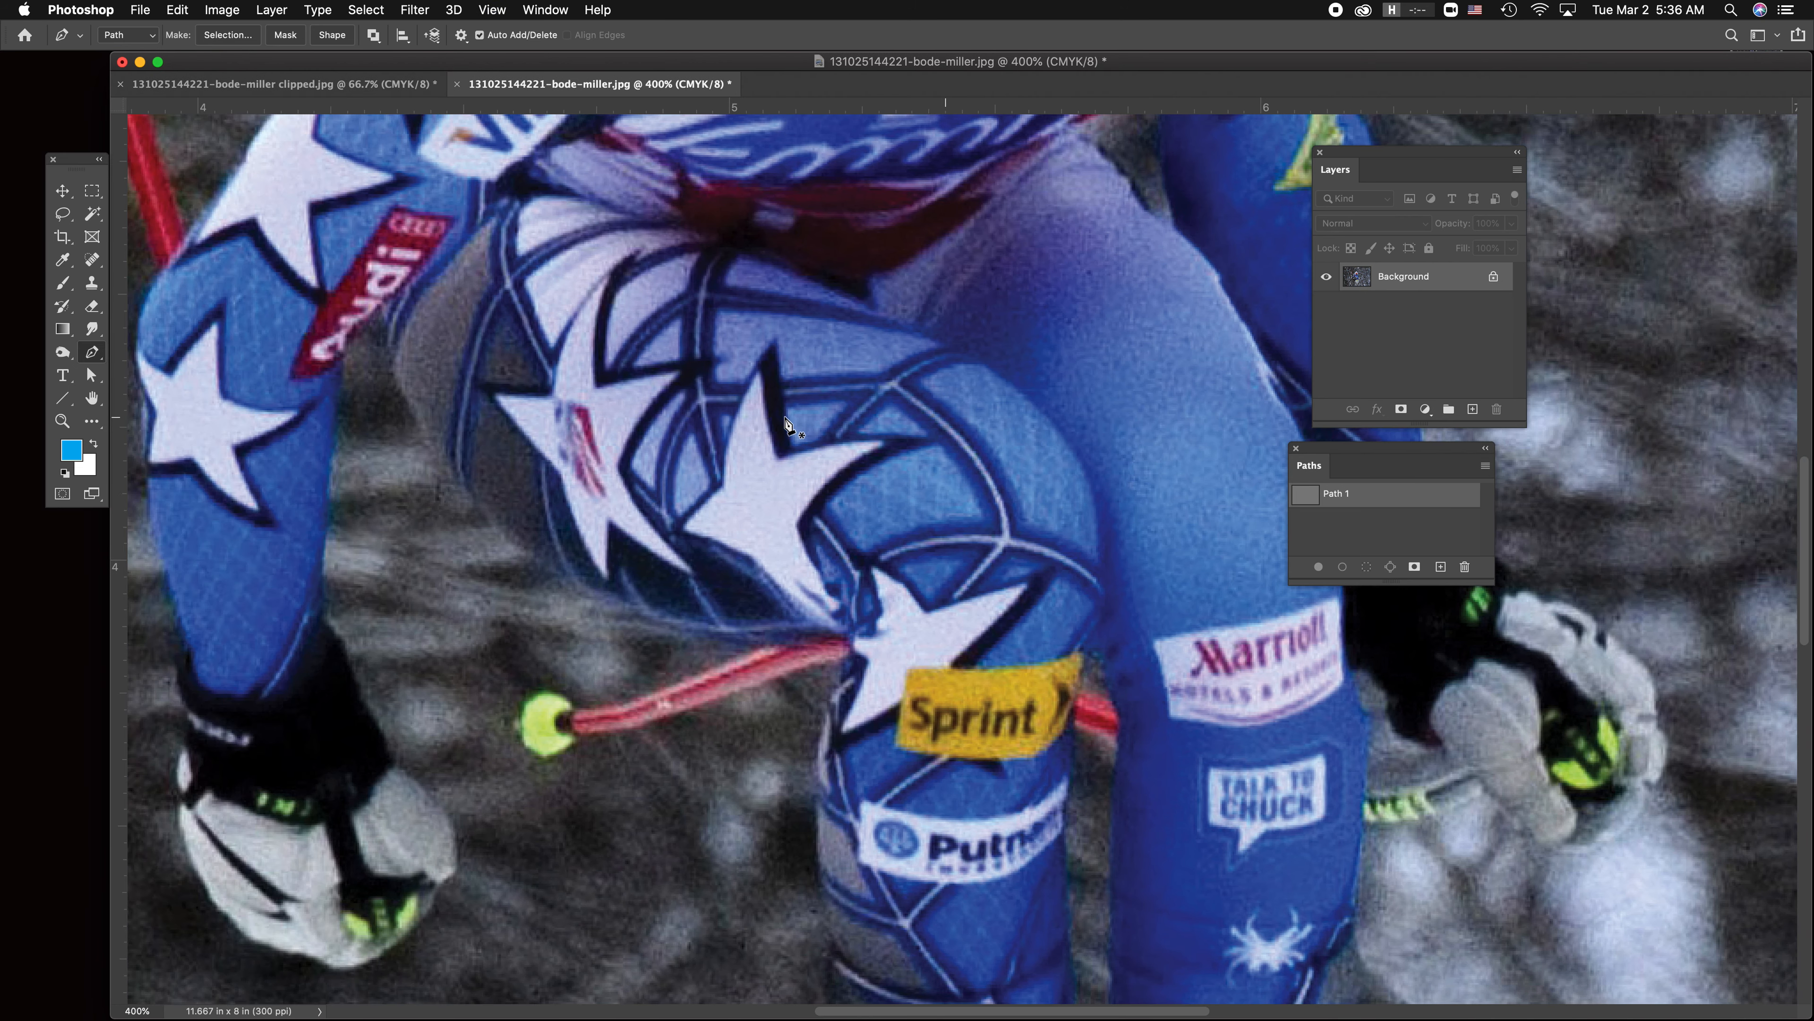
{"action": "scroll", "coordinate": [786, 421], "scroll_direction": "left", "scroll_amount": 12}
{"action": "scroll", "coordinate": [785, 422], "scroll_direction": "up", "scroll_amount": 5}
{"action": "scroll", "coordinate": [786, 421], "scroll_direction": "right", "scroll_amount": 1}
{"action": "scroll", "coordinate": [786, 423], "scroll_direction": "right", "scroll_amount": 5}
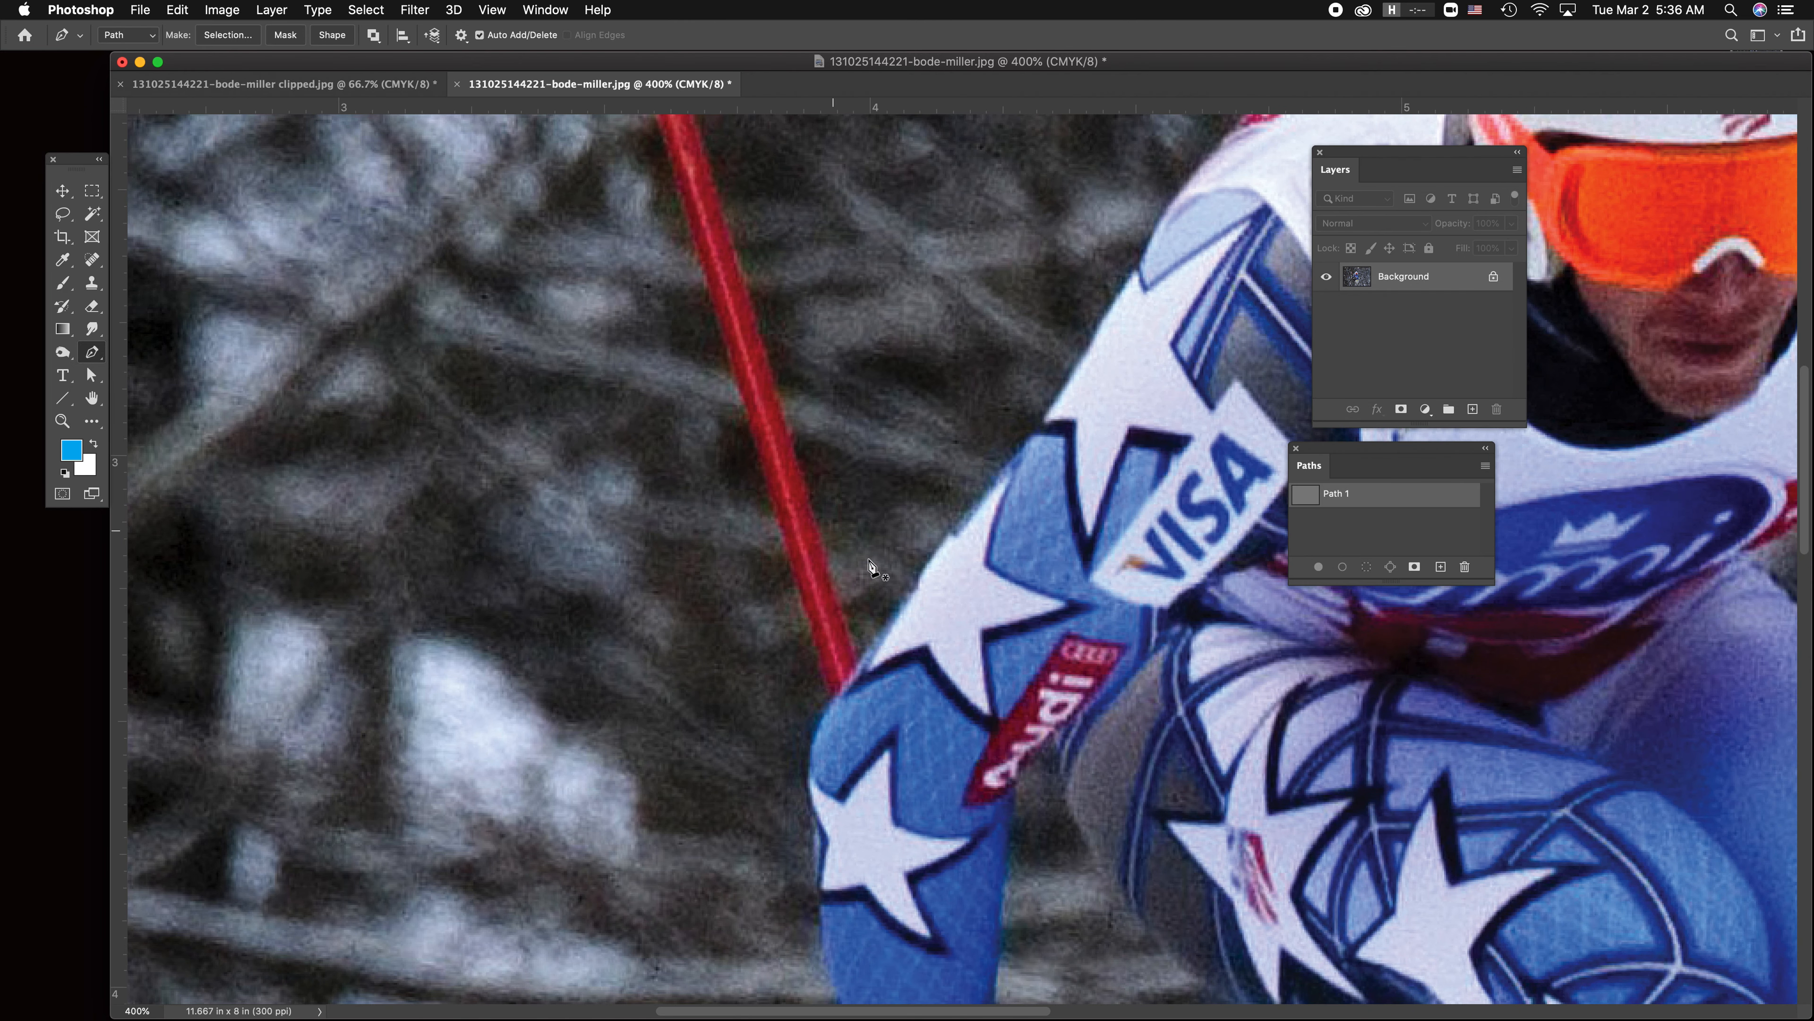
{"action": "left_click", "coordinate": [860, 662]}
{"action": "left_click_drag", "start_coordinate": [1007, 467], "coordinate": [1050, 412]}
{"action": "left_click_drag", "start_coordinate": [1142, 255], "coordinate": [1167, 210]}
- Continue the path over the skier's shoulder and back, finishing with a corner anchor at the helmet's edge
{"action": "left_click_drag", "start_coordinate": [953, 363], "coordinate": [503, 598]}
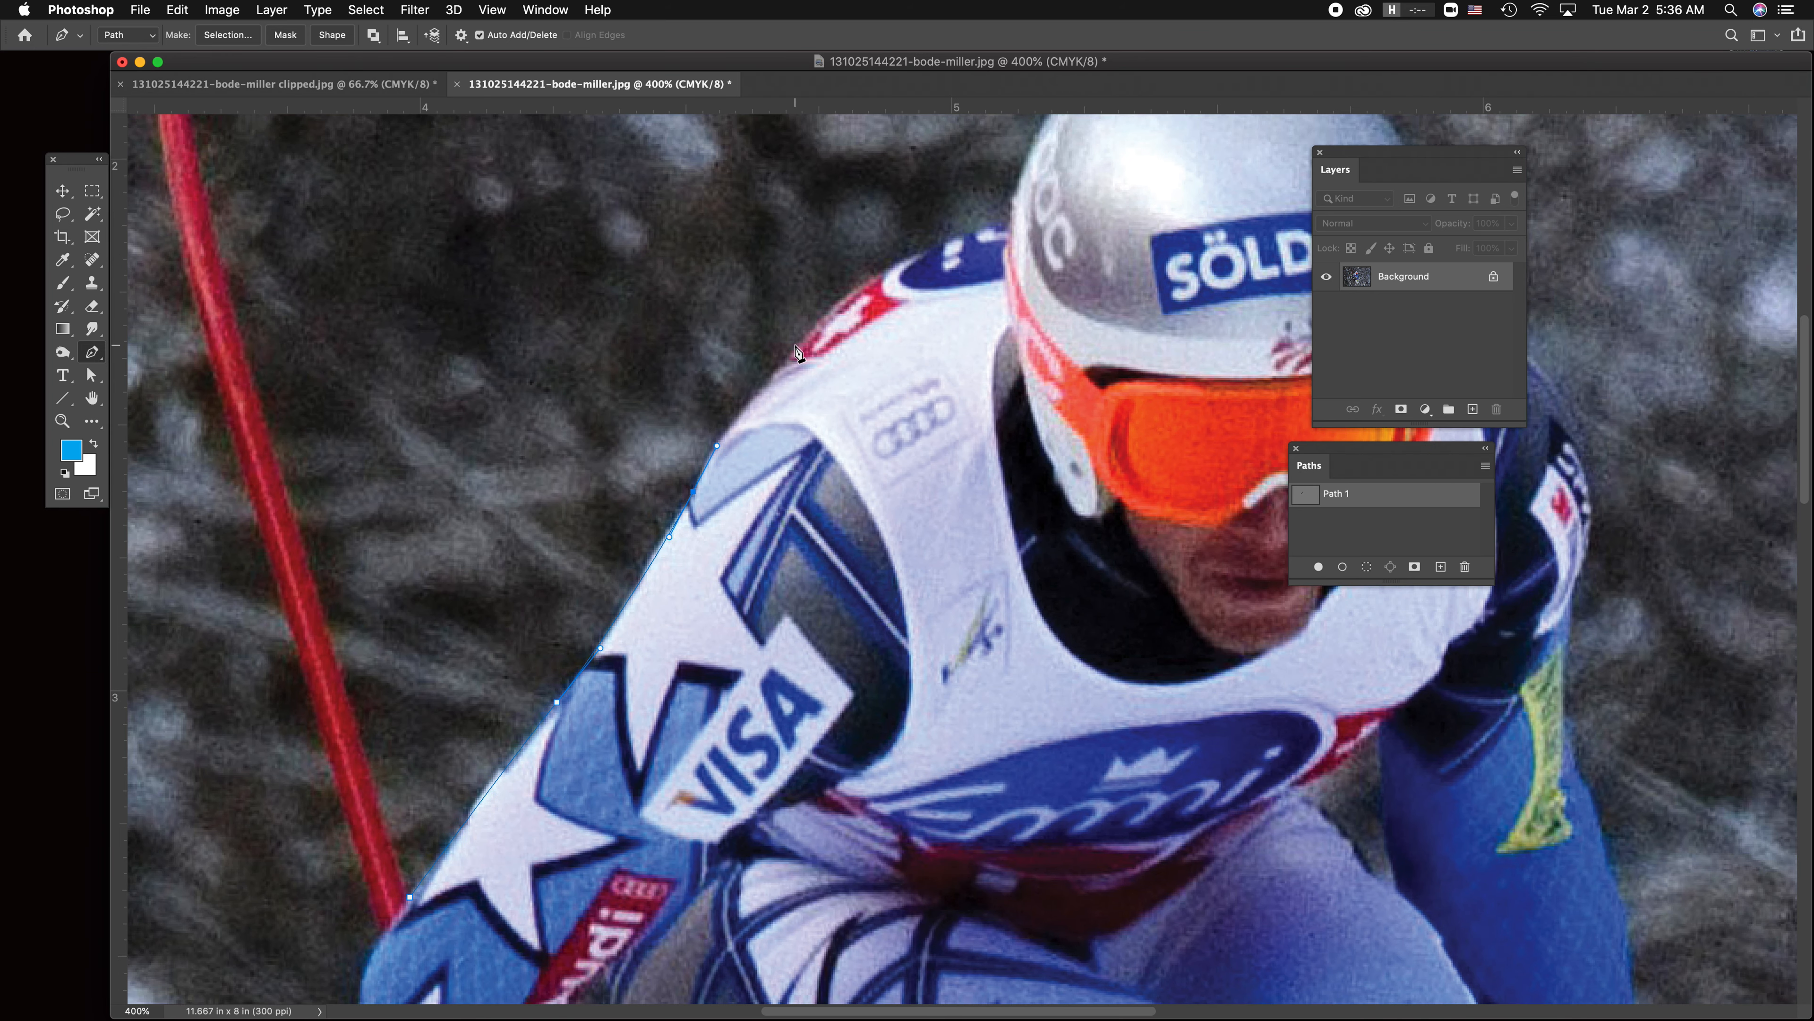
{"action": "left_click_drag", "start_coordinate": [803, 339], "coordinate": [837, 302]}
{"action": "left_click_drag", "start_coordinate": [1009, 229], "coordinate": [1135, 207]}
{"action": "left_click_drag", "start_coordinate": [930, 379], "coordinate": [754, 571]}
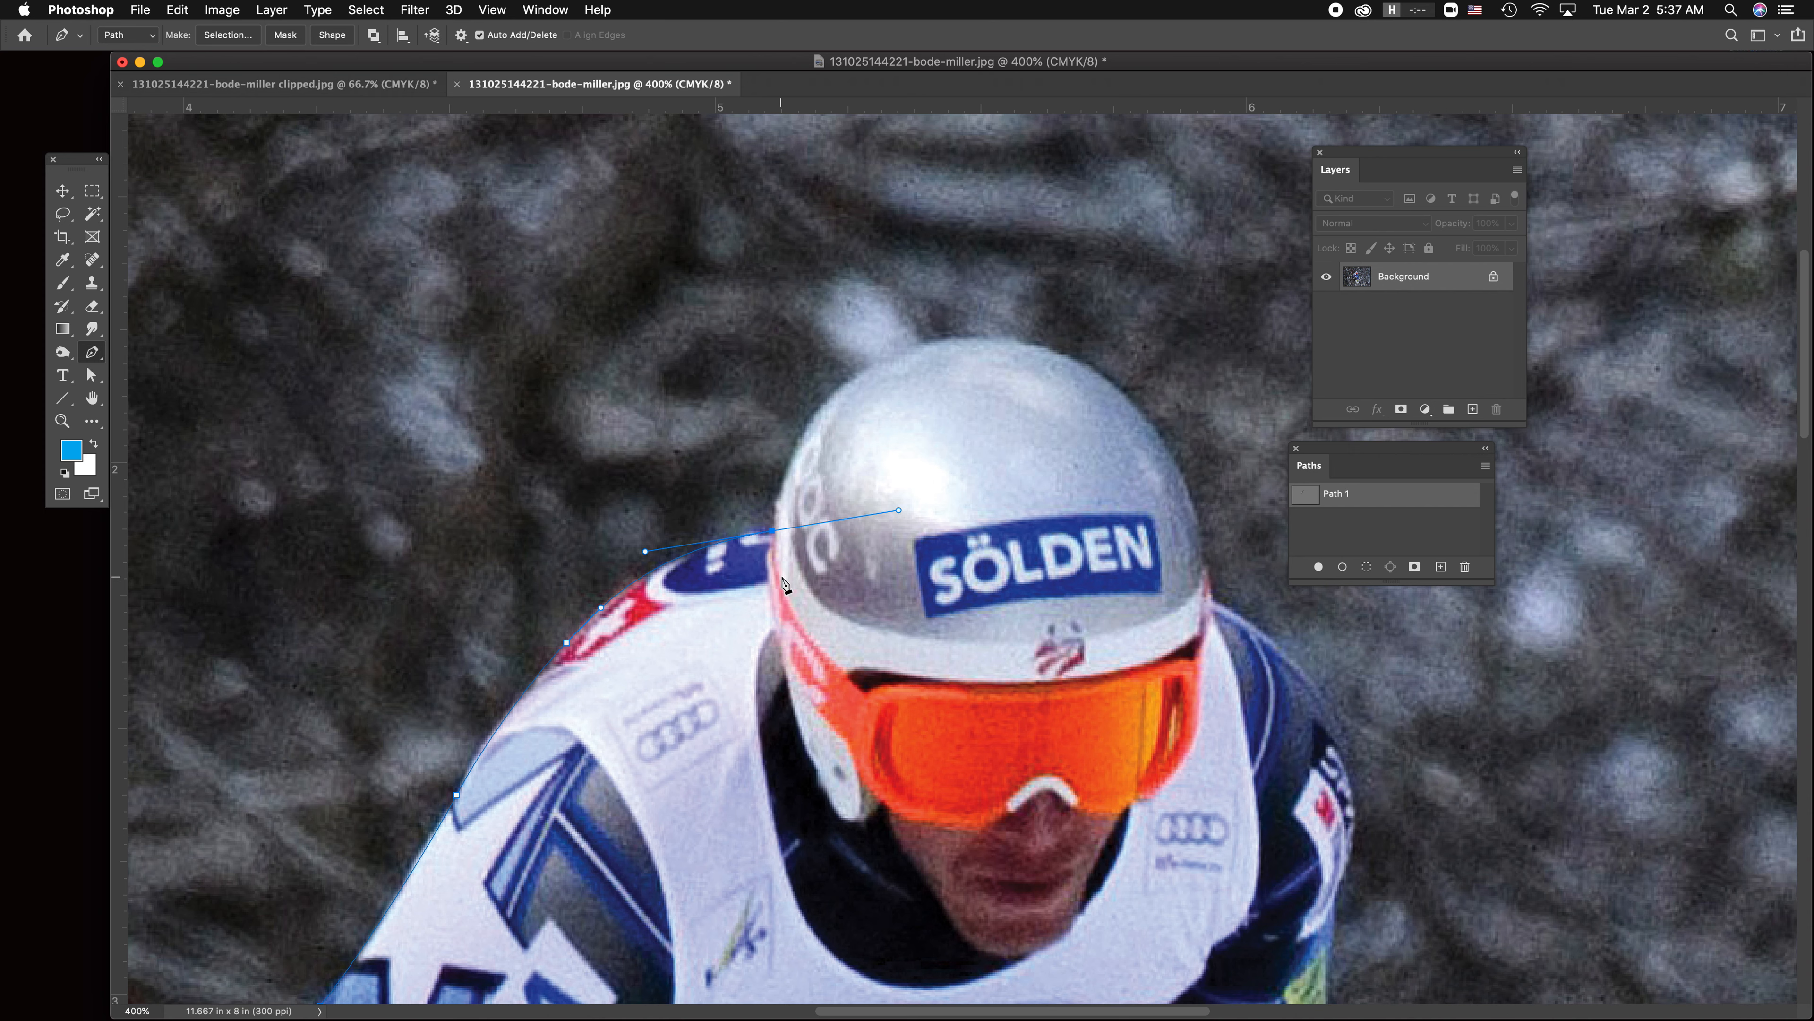
{"action": "left_click_drag", "start_coordinate": [870, 367], "coordinate": [941, 329]}
{"action": "key", "text": "super+z"}
{"action": "left_click", "coordinate": [772, 532]}
- Continue the path around the top of the helmet and down onto the opposite shoulder
{"action": "left_click_drag", "start_coordinate": [857, 377], "coordinate": [925, 332]}
{"action": "left_click_drag", "start_coordinate": [1107, 382], "coordinate": [1189, 443]}
{"action": "left_click_drag", "start_coordinate": [1204, 564], "coordinate": [1215, 613]}
{"action": "left_click_drag", "start_coordinate": [1319, 698], "coordinate": [1359, 756]}
{"action": "left_click", "coordinate": [309, 87]}
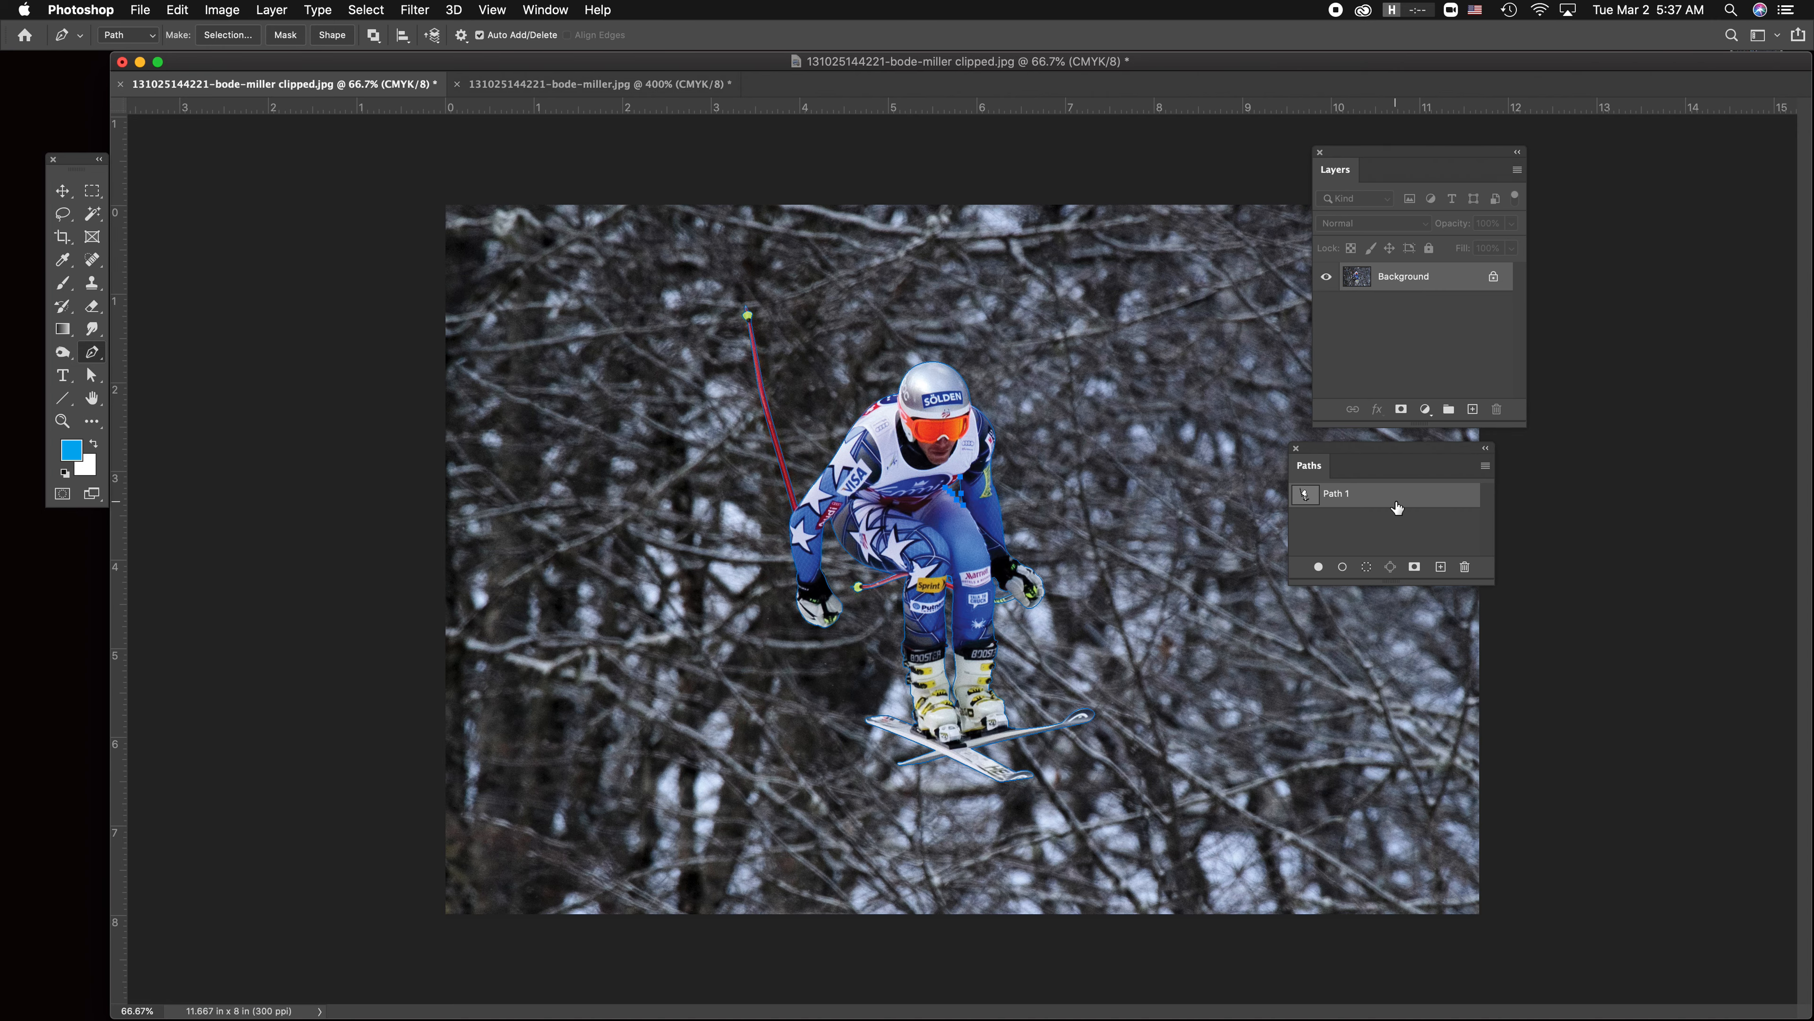
{"action": "key", "text": "super+equal"}
{"action": "key", "text": "super+equal"}
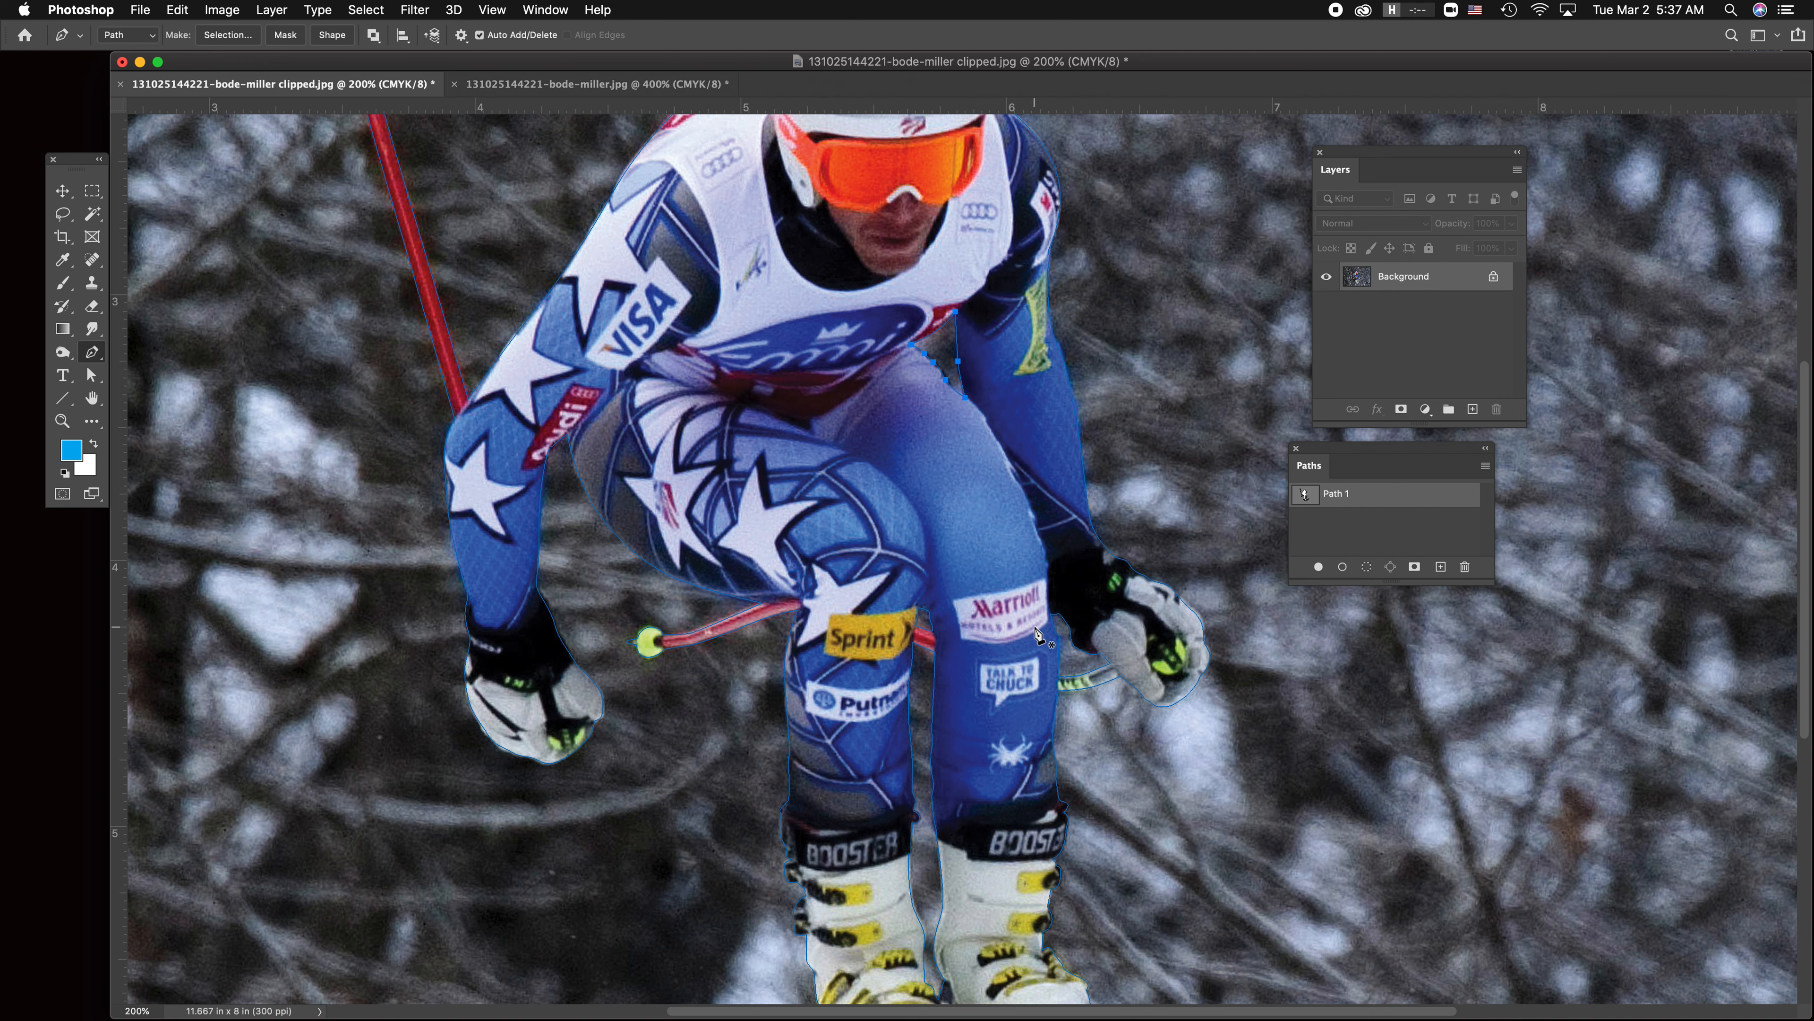
{"action": "left_click", "coordinate": [64, 189]}
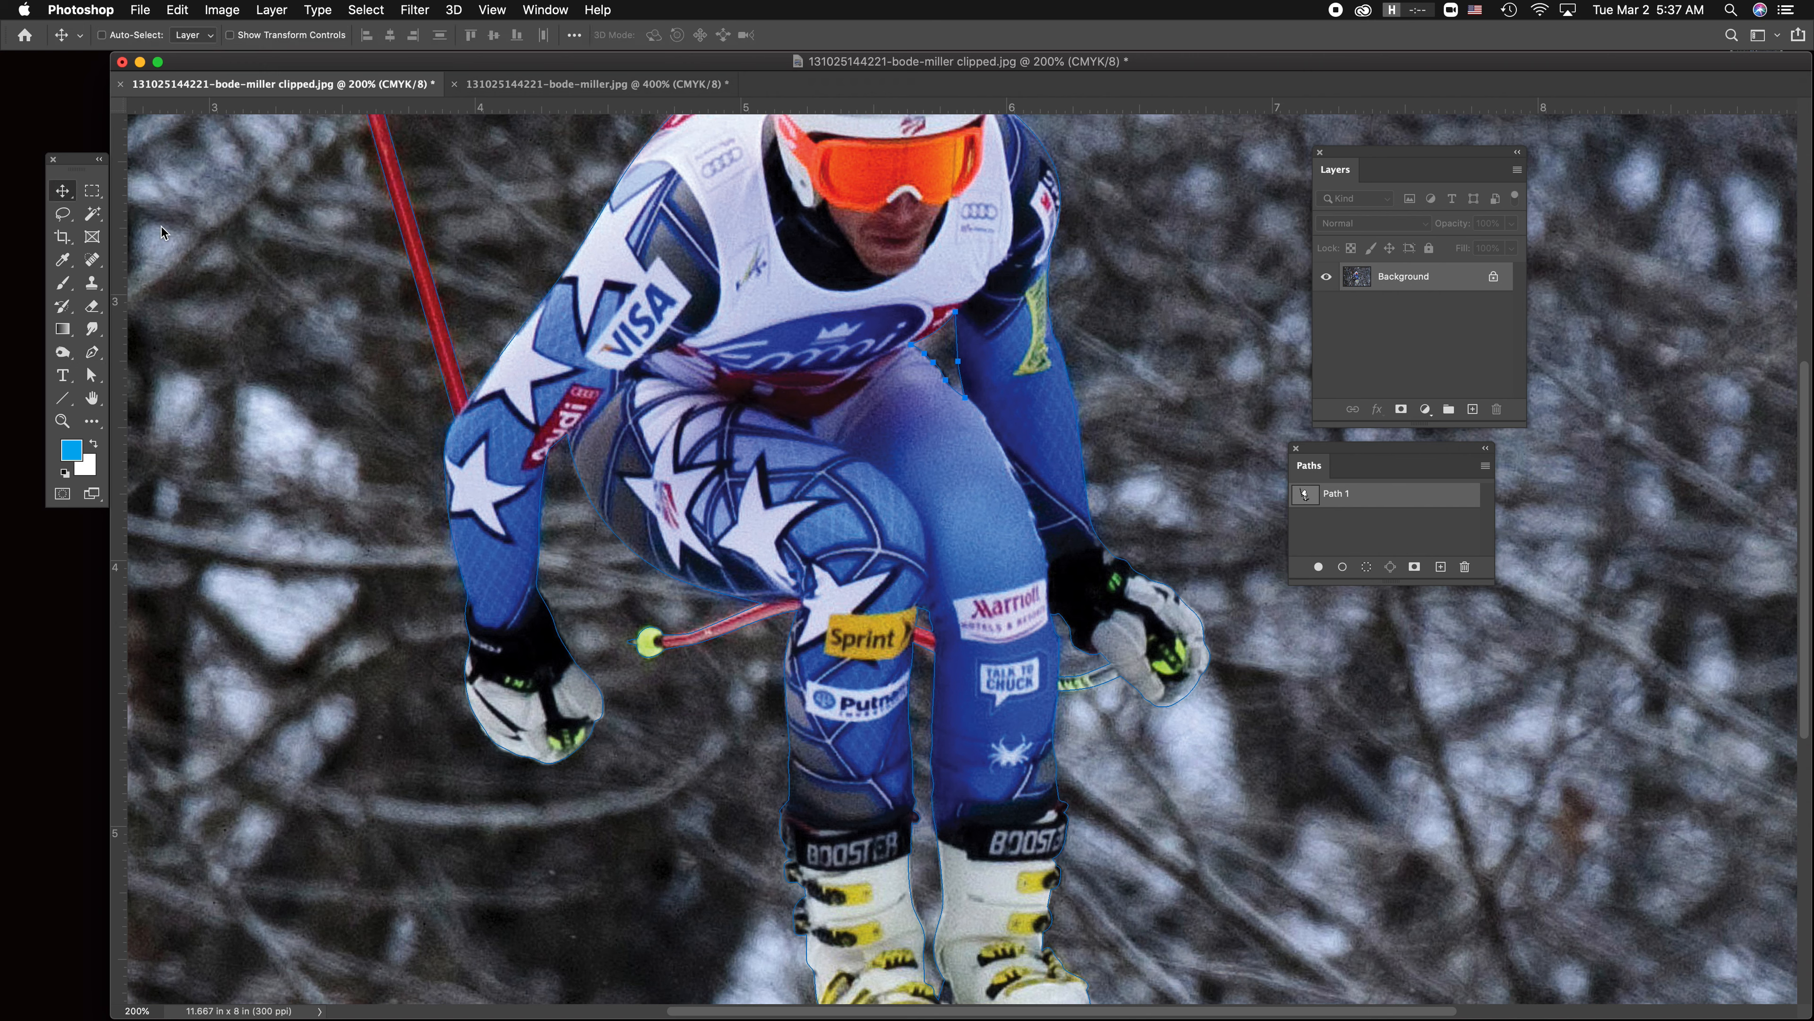
{"action": "left_click", "coordinate": [1334, 525]}
- Load Path 1 as a selection around the skier
{"action": "key", "text": "super"}
{"action": "key", "text": "super"}
{"action": "key", "text": "super"}
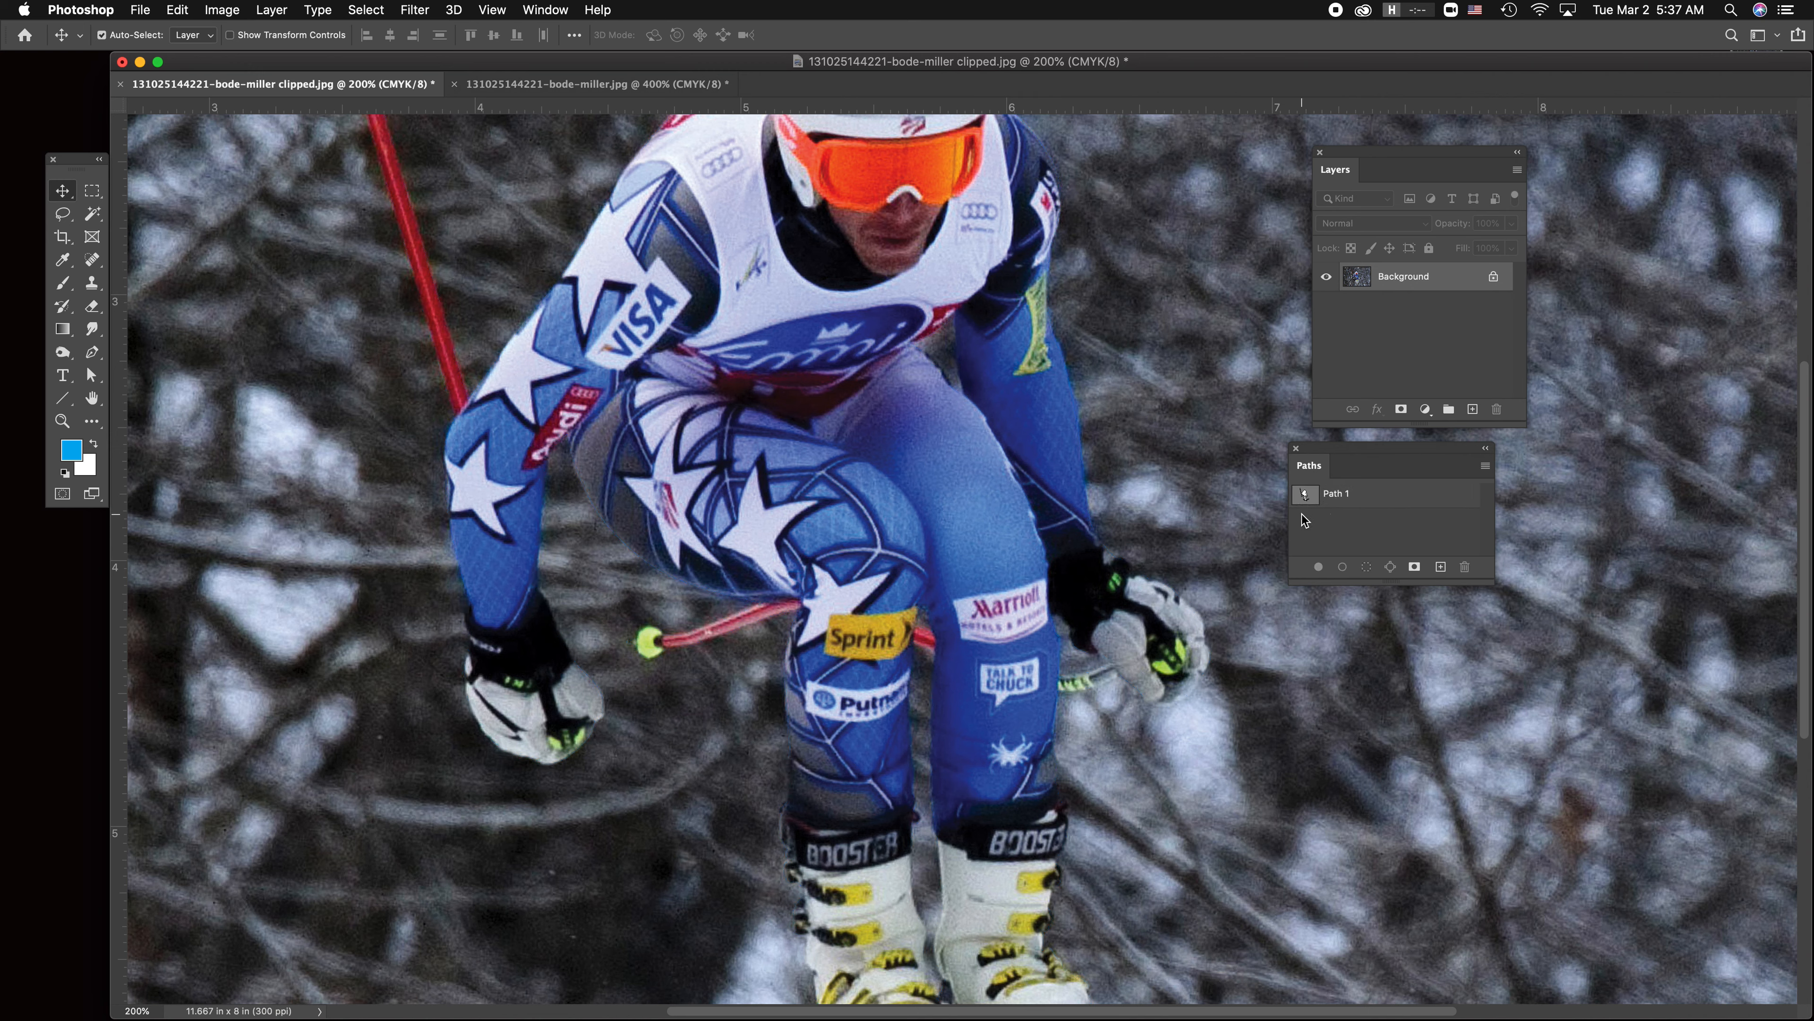
{"action": "key", "text": "super"}
{"action": "key", "text": "super"}
{"action": "key", "text": "super"}
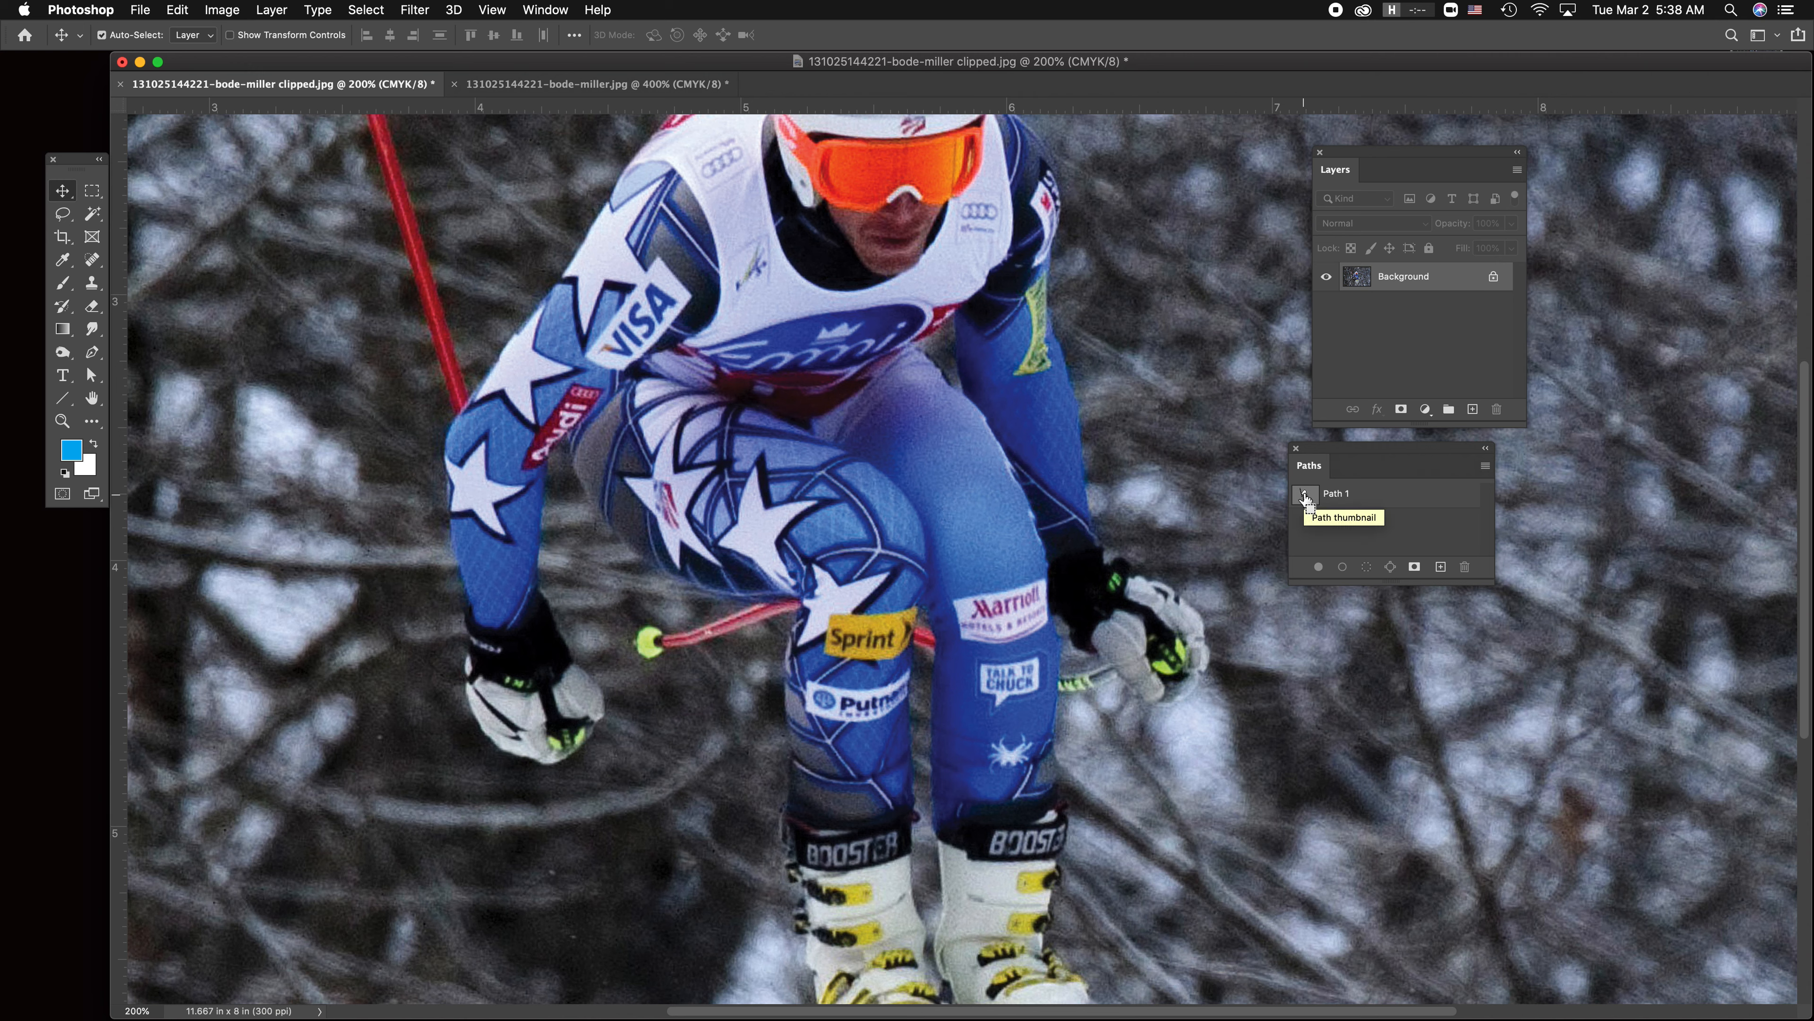
{"action": "left_click", "coordinate": [1304, 496], "text": "super"}
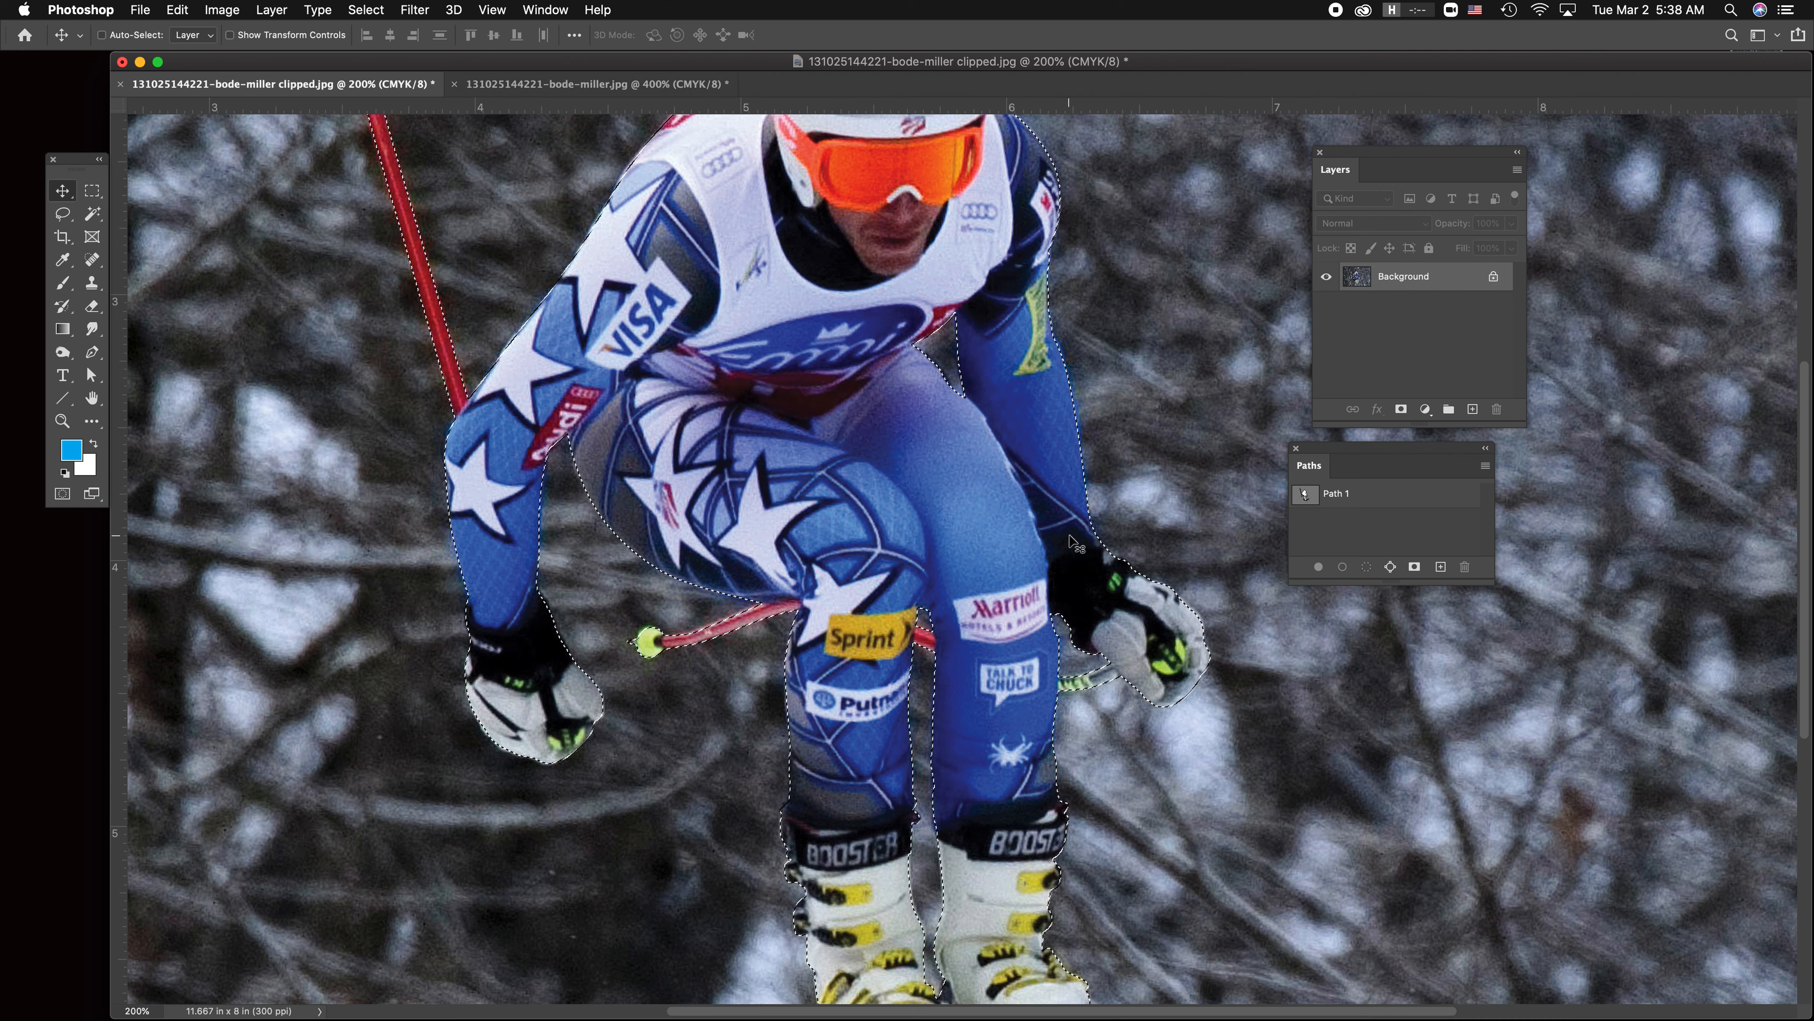
- Convert the locked Background into a regular layer named Layer 0
{"action": "key", "text": "super+minus"}
{"action": "key", "text": "super+minus"}
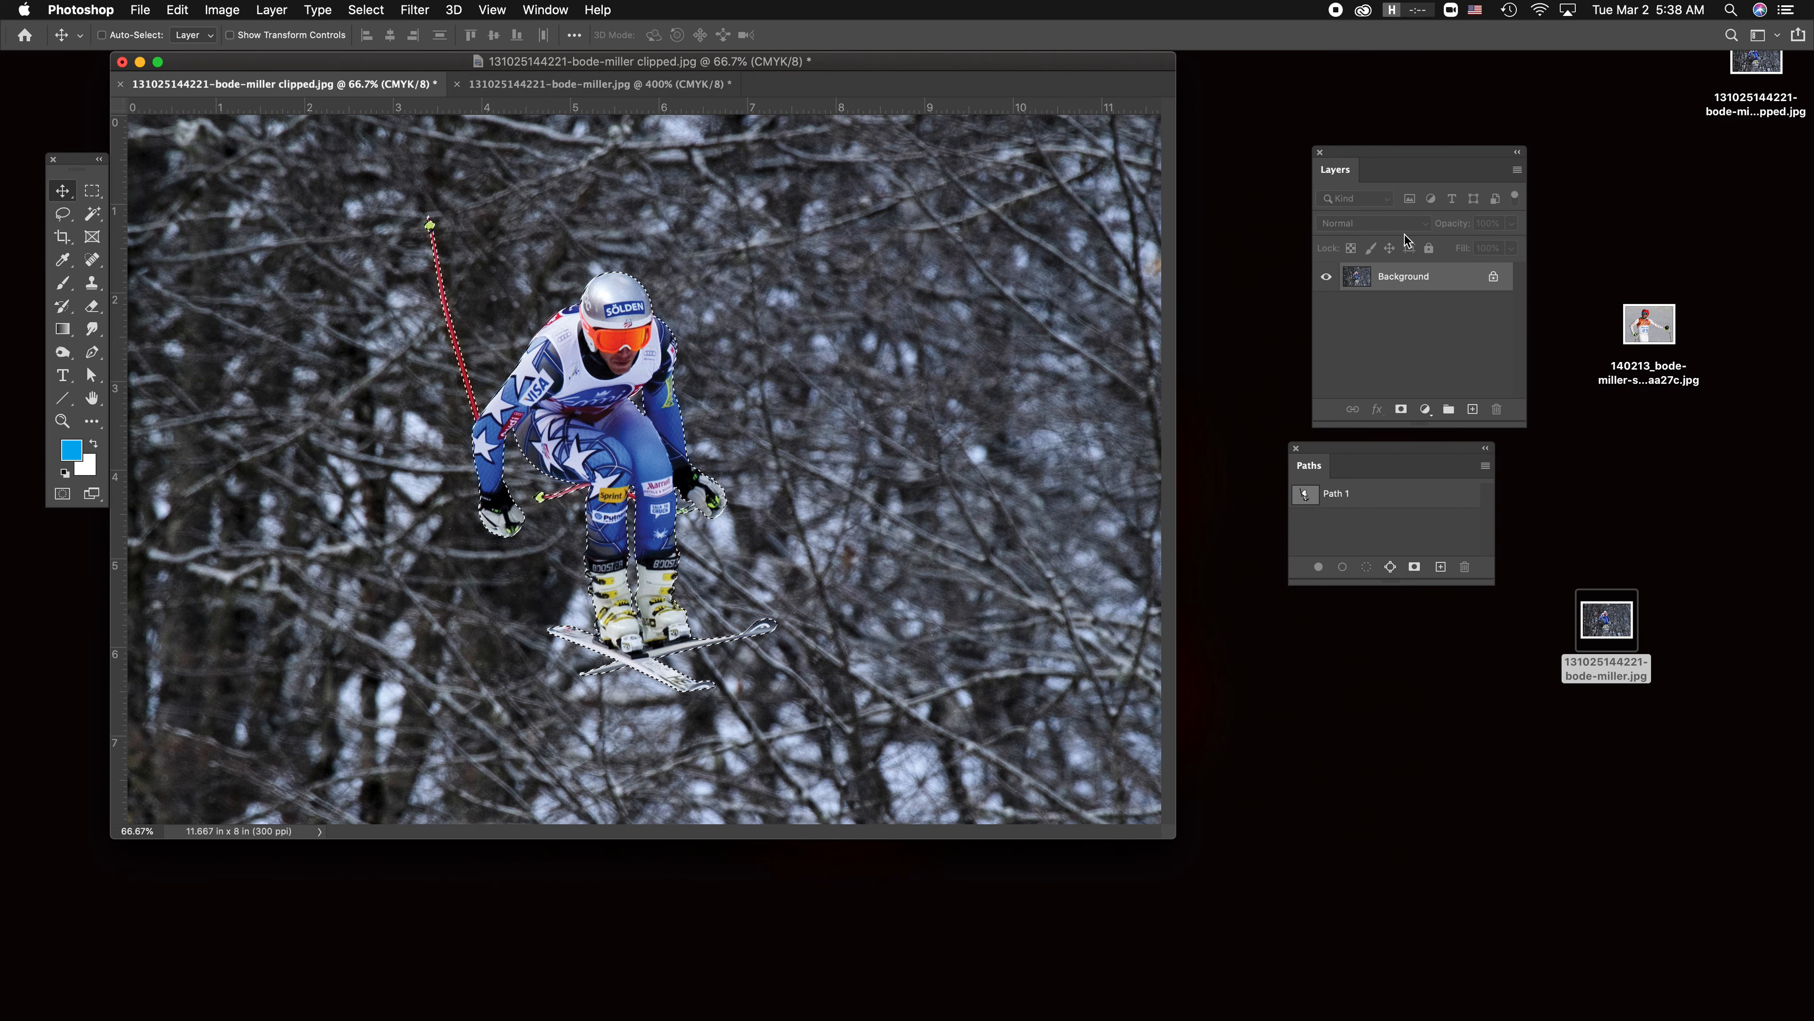
{"action": "left_click_drag", "start_coordinate": [1429, 152], "coordinate": [1356, 110]}
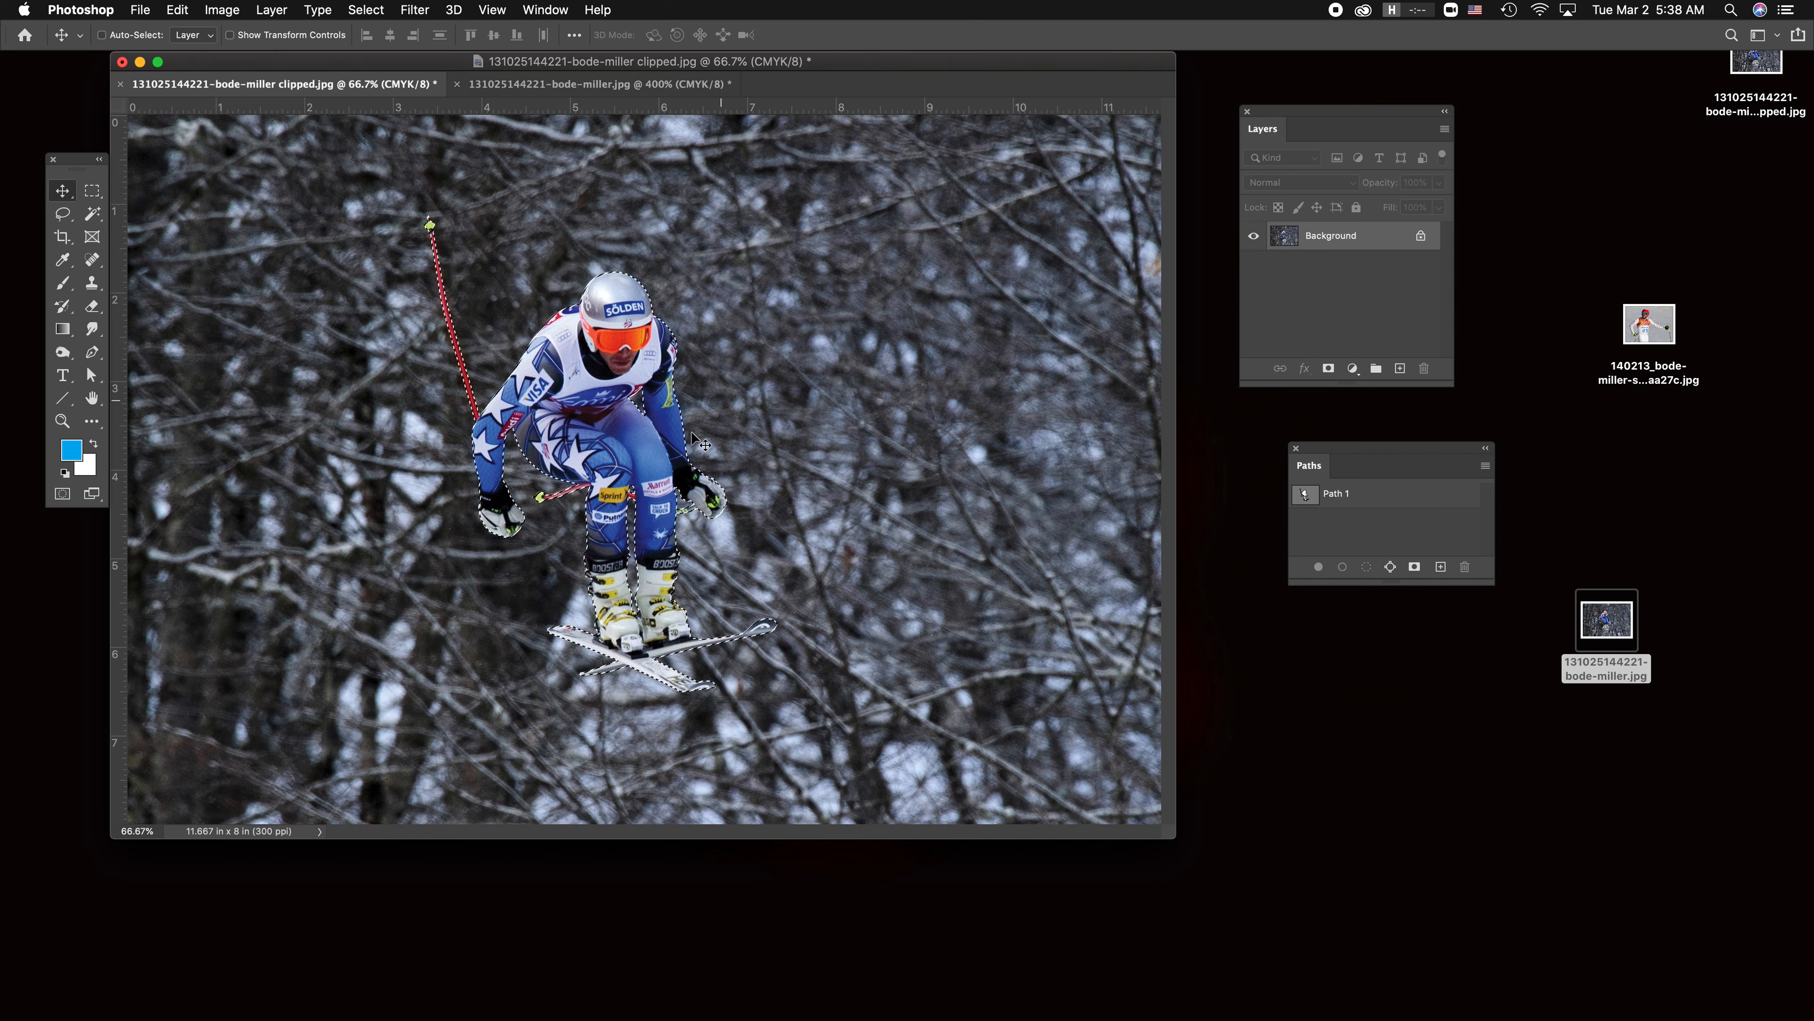
{"action": "right_click", "coordinate": [1371, 240]}
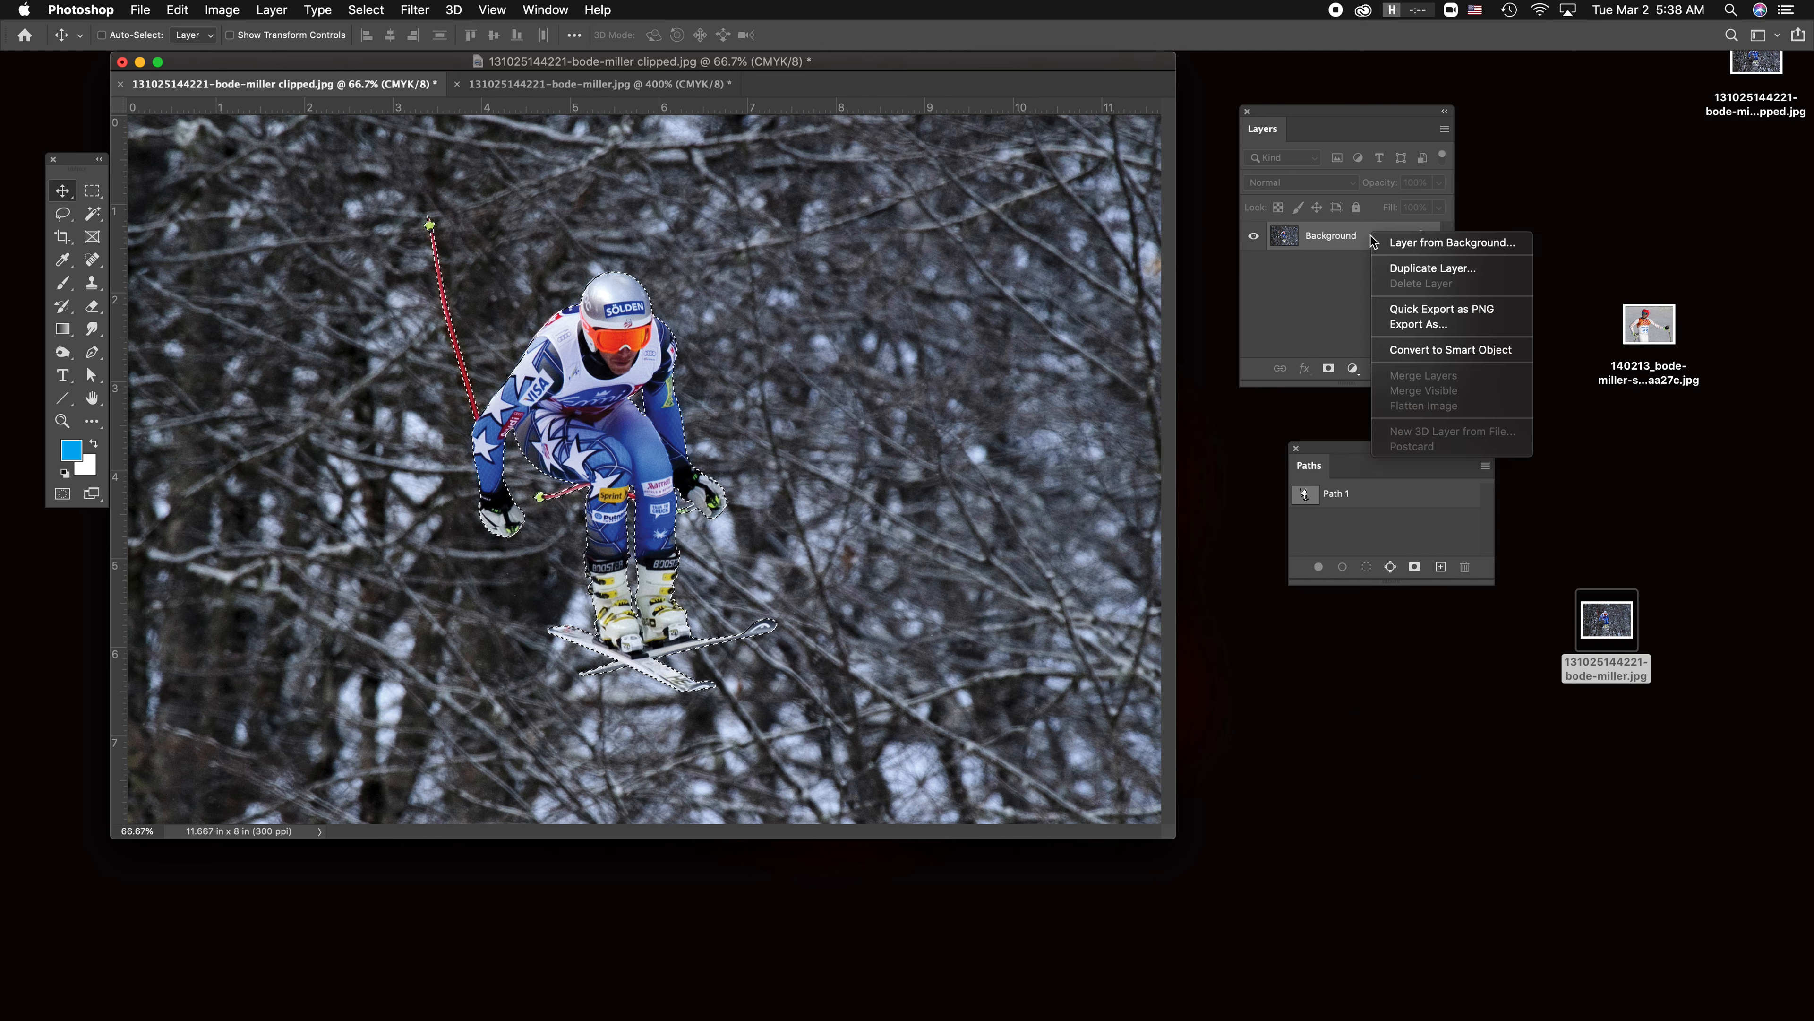
{"action": "left_click", "coordinate": [1470, 244]}
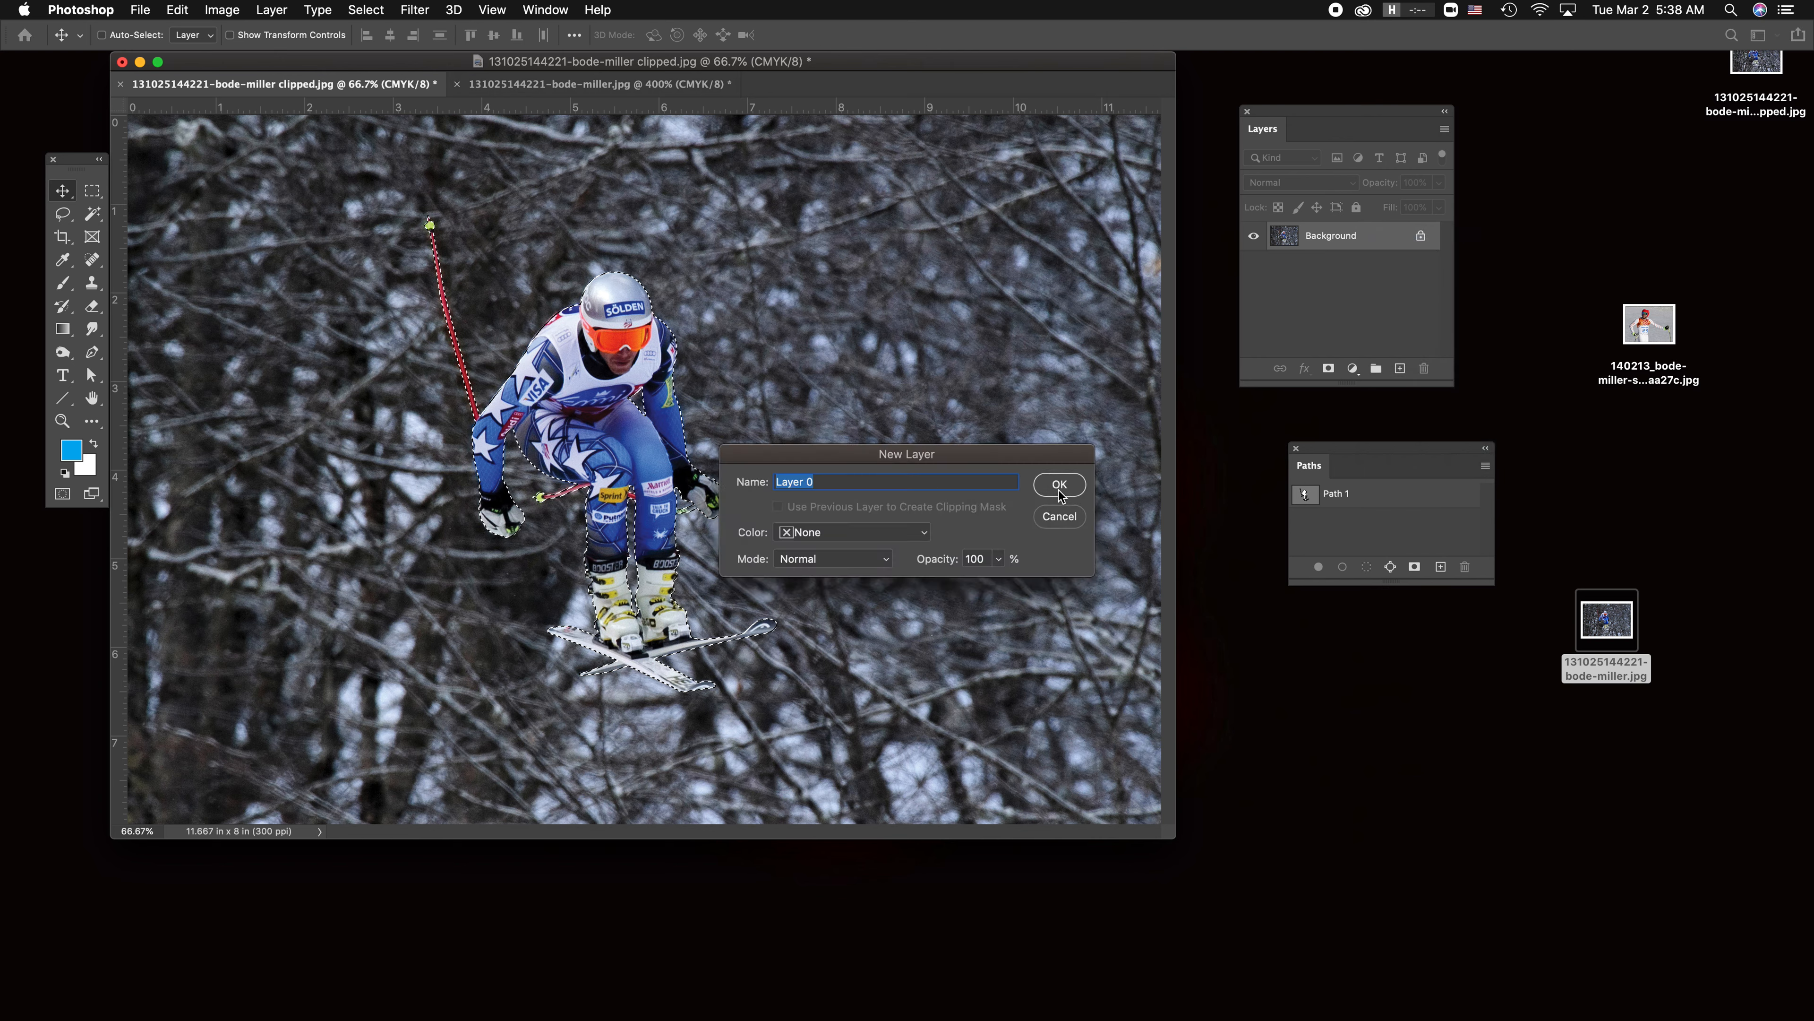
{"action": "left_click", "coordinate": [1059, 485]}
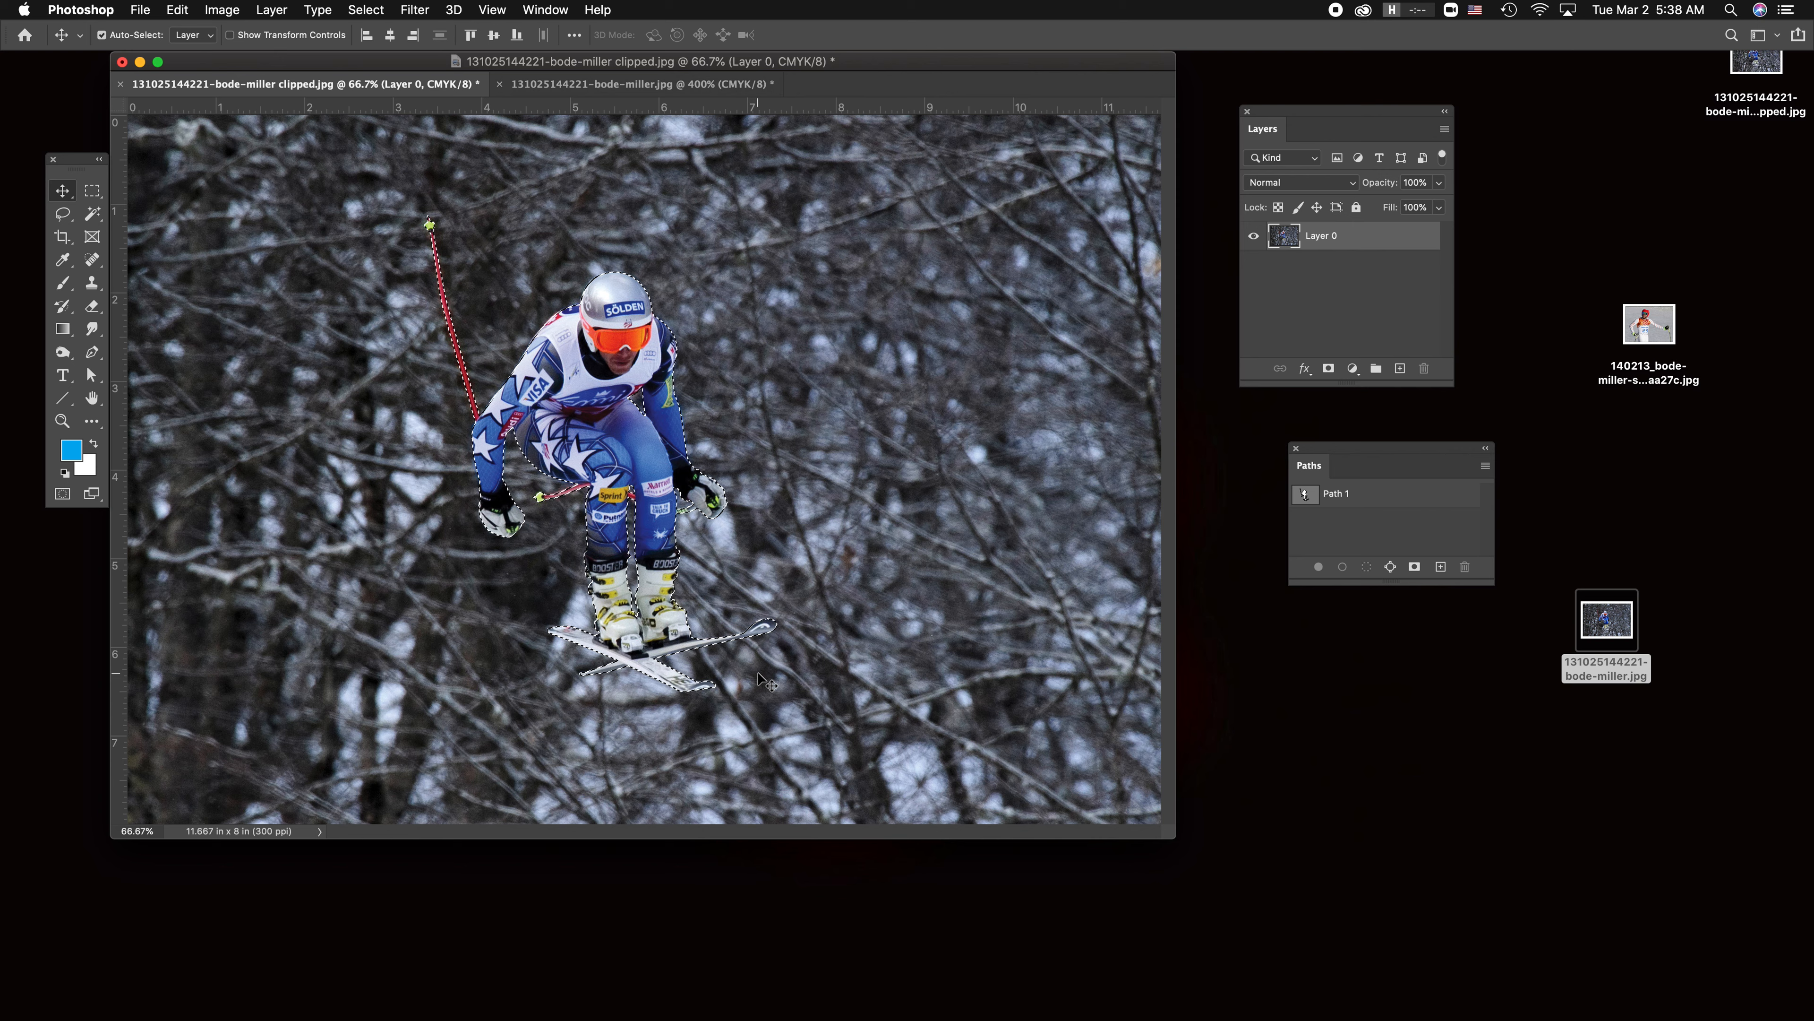
- Invert the skier selection, delete the forest background from Layer 0, and clear the selection
{"action": "key", "text": "super+shift+i"}
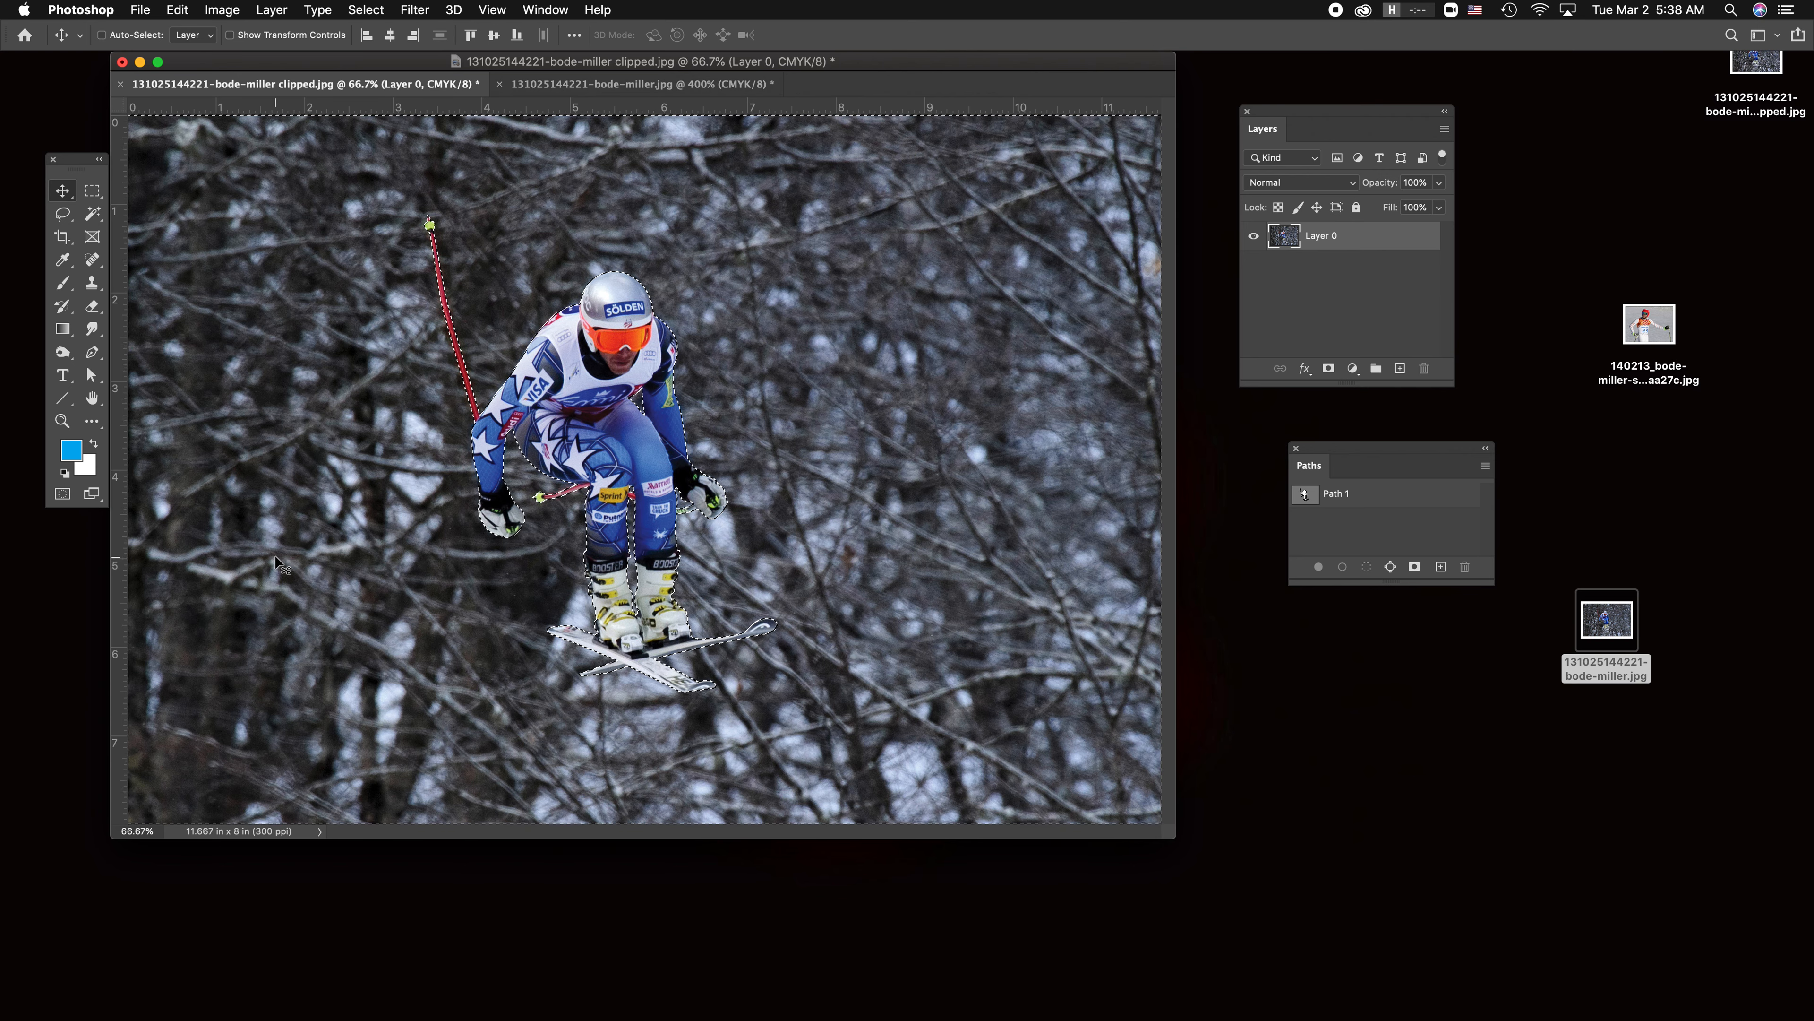
{"action": "key", "text": "BackSpace"}
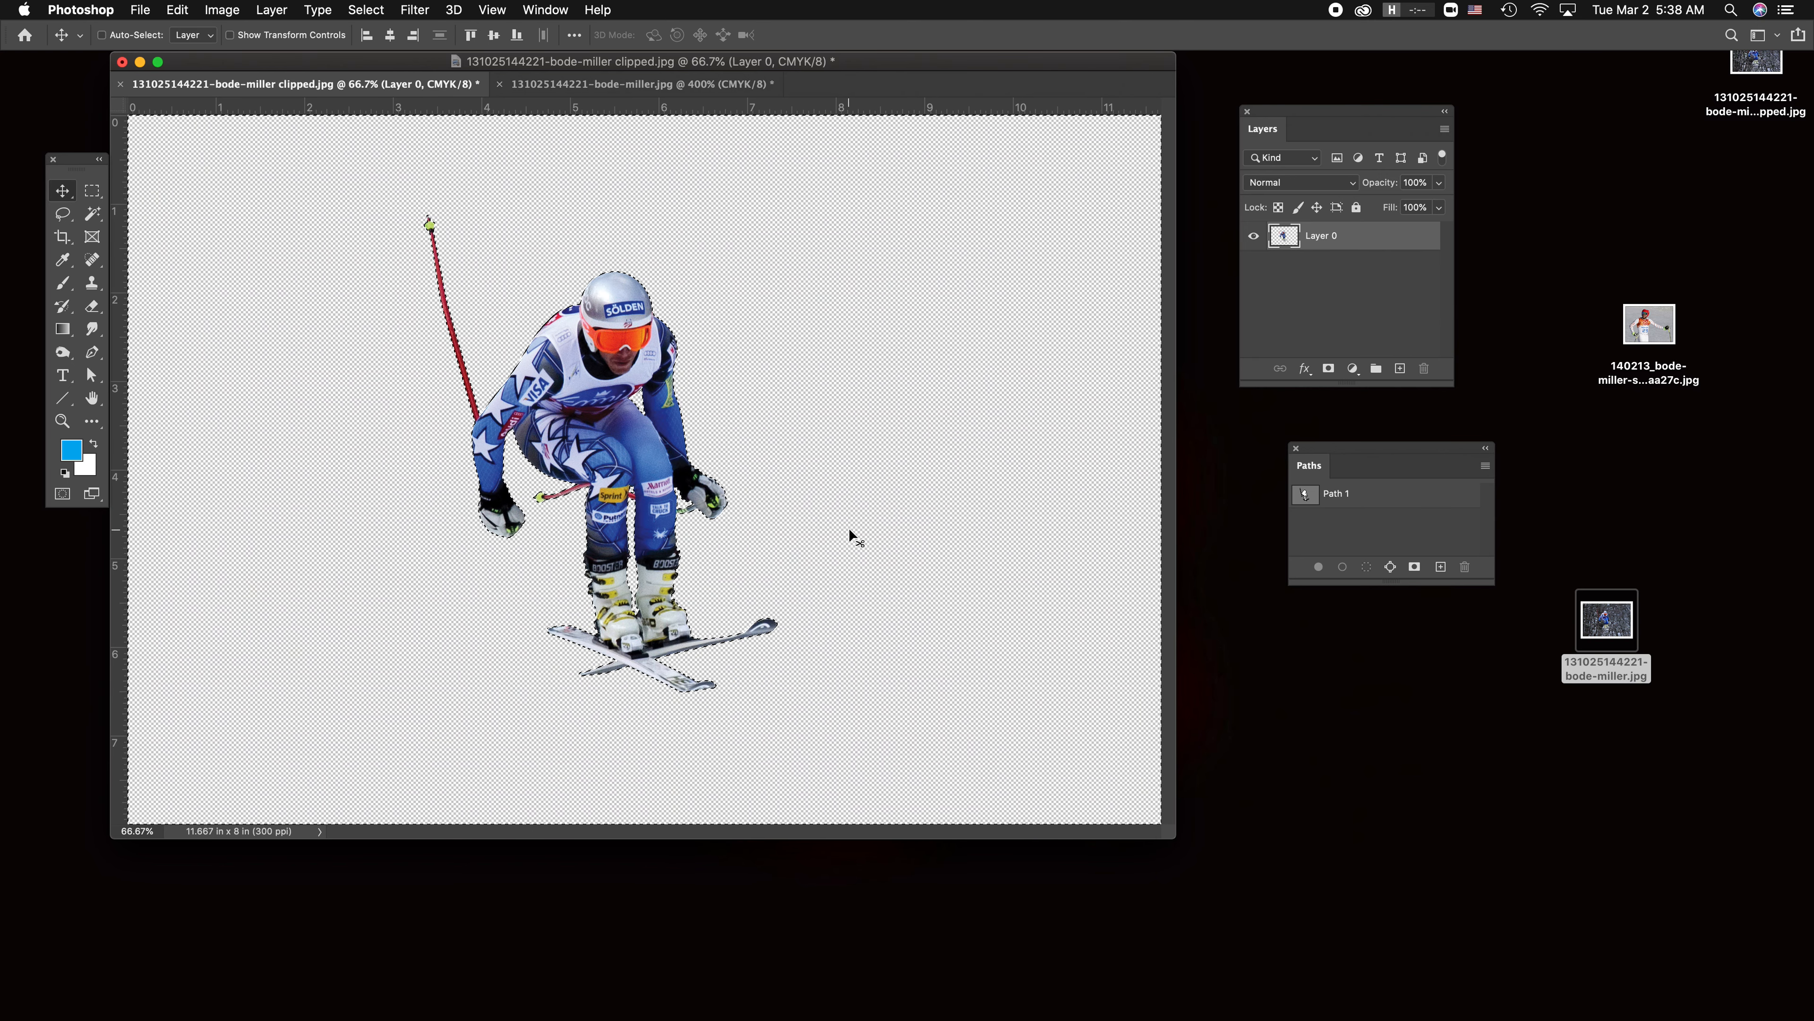
{"action": "key", "text": "super+d"}
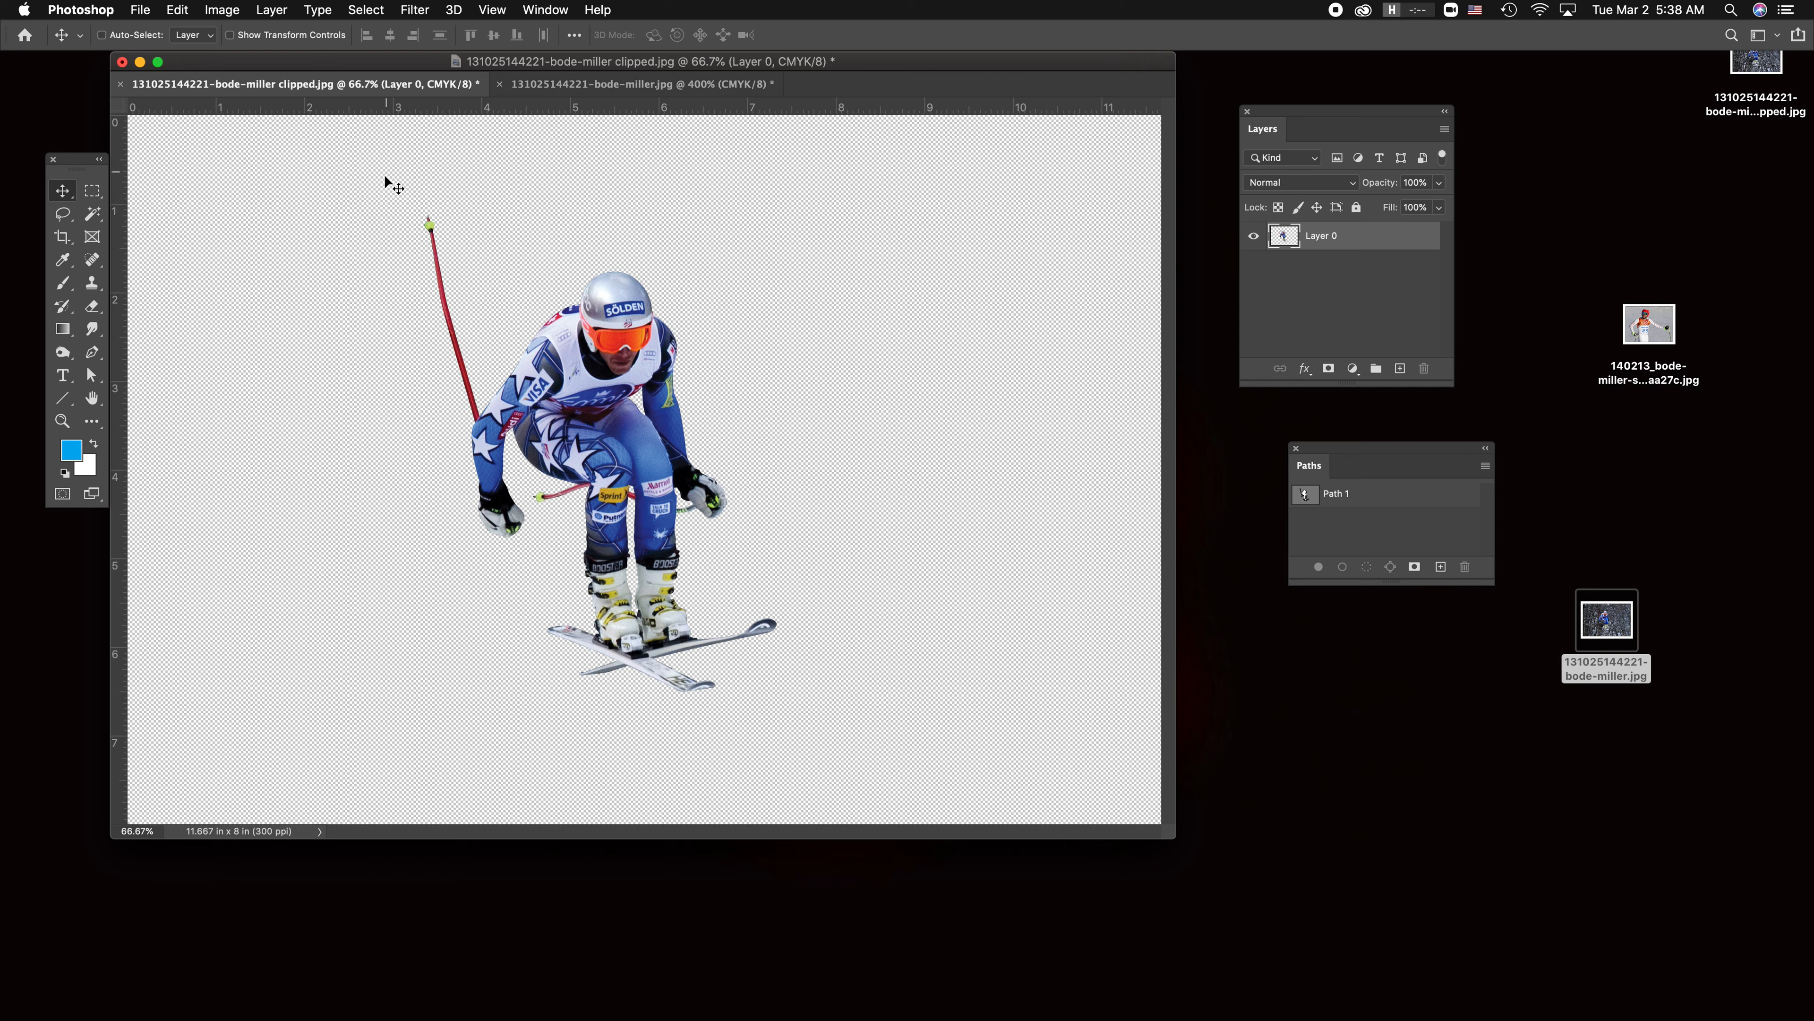
- Crop the canvas closely around the cut-out skier, ski pole and skis to about 4.29 by 5.68 in
{"action": "key", "text": "c"}
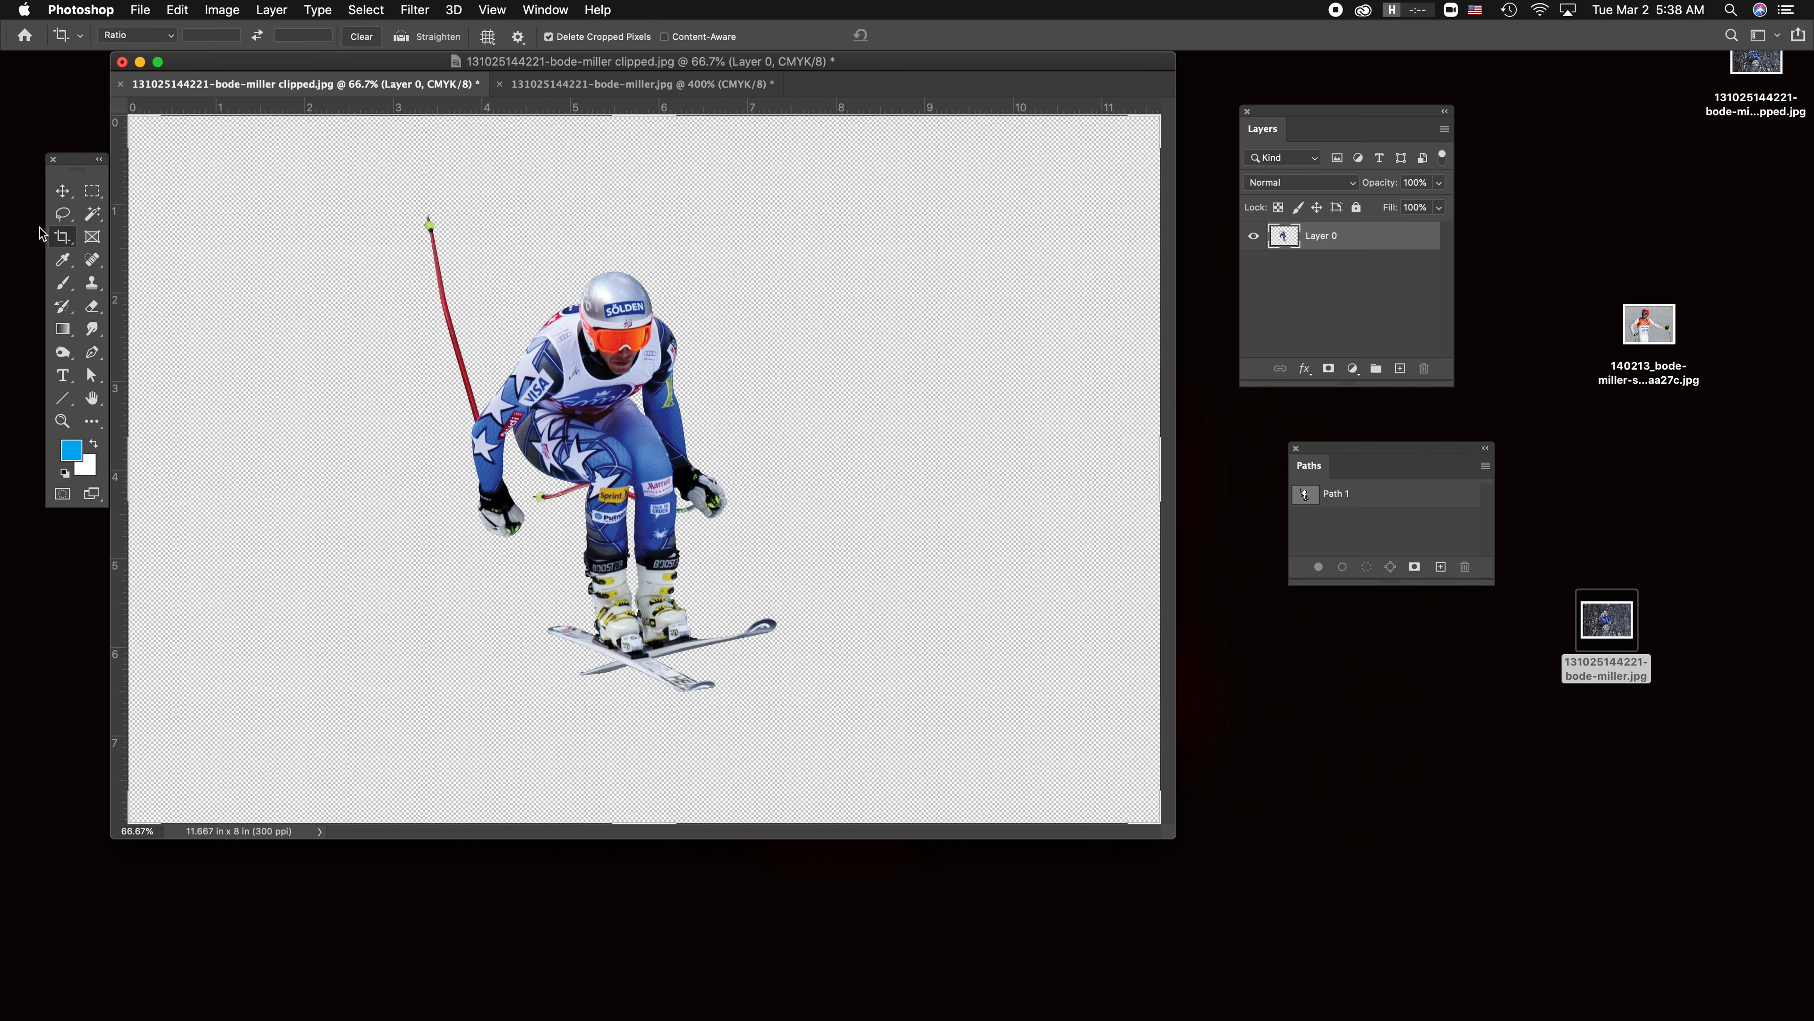
{"action": "left_click_drag", "start_coordinate": [398, 191], "coordinate": [788, 707]}
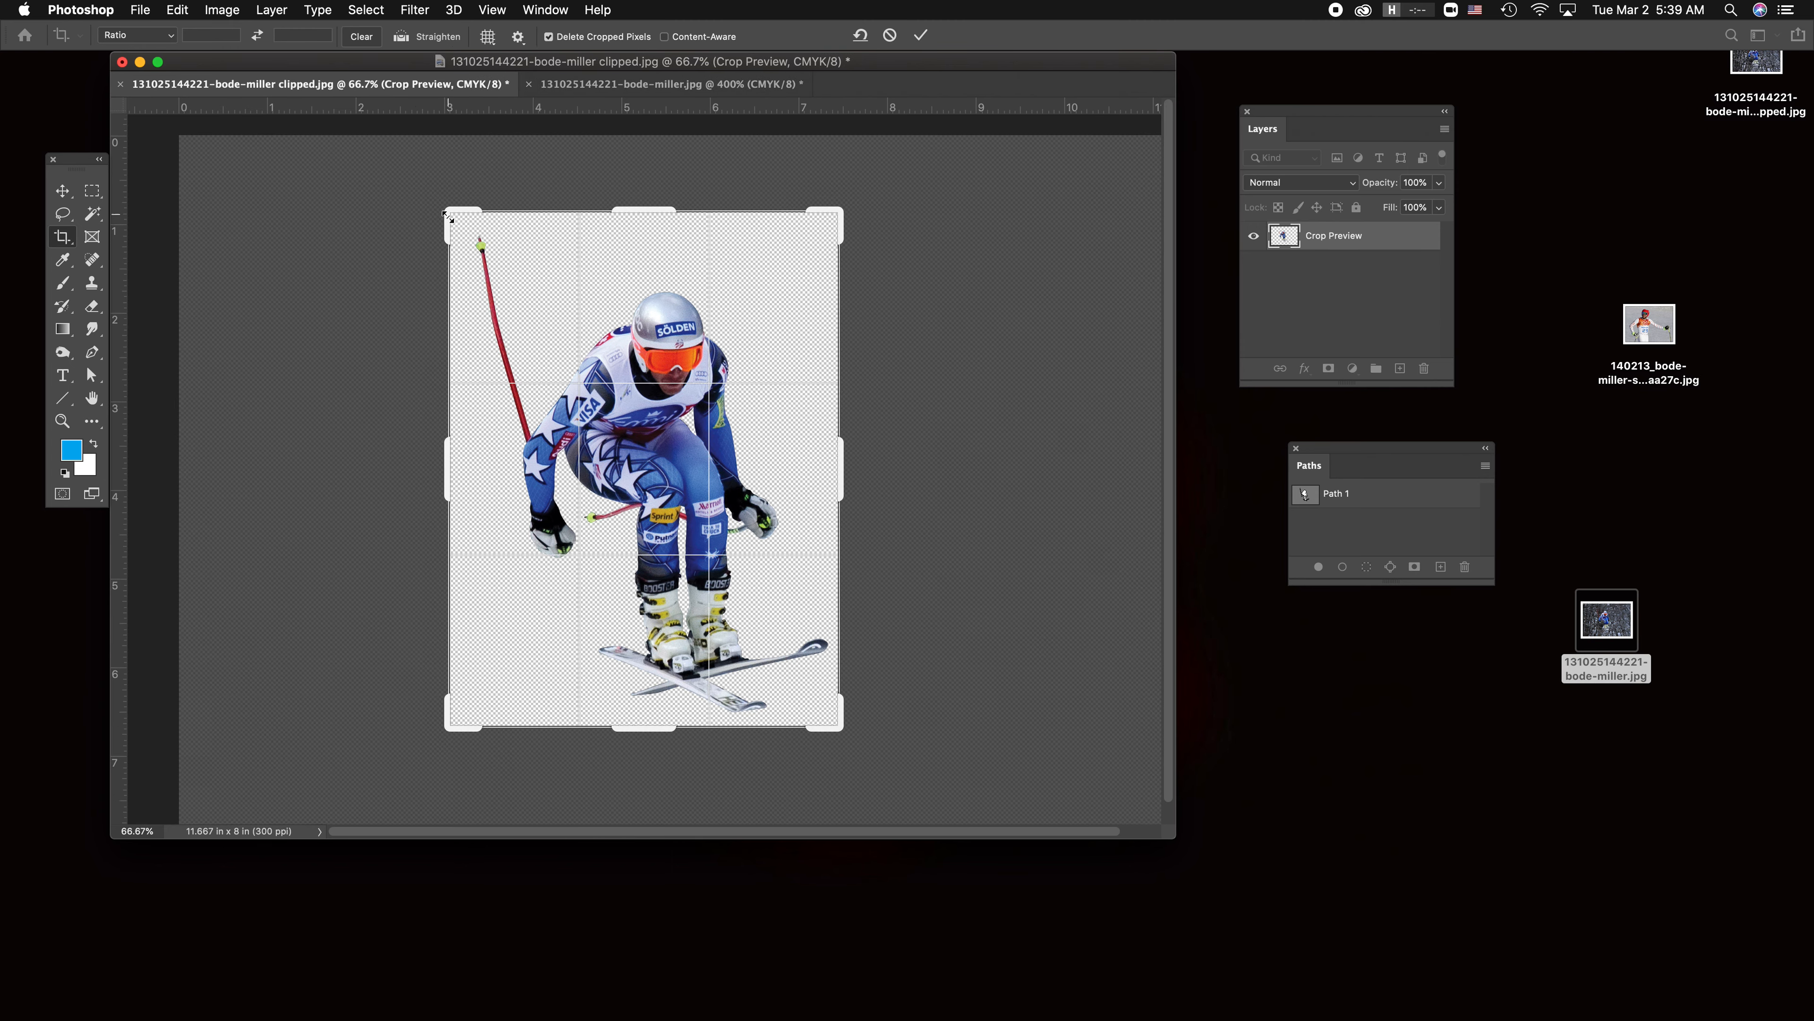
{"action": "left_click_drag", "start_coordinate": [451, 216], "coordinate": [456, 221]}
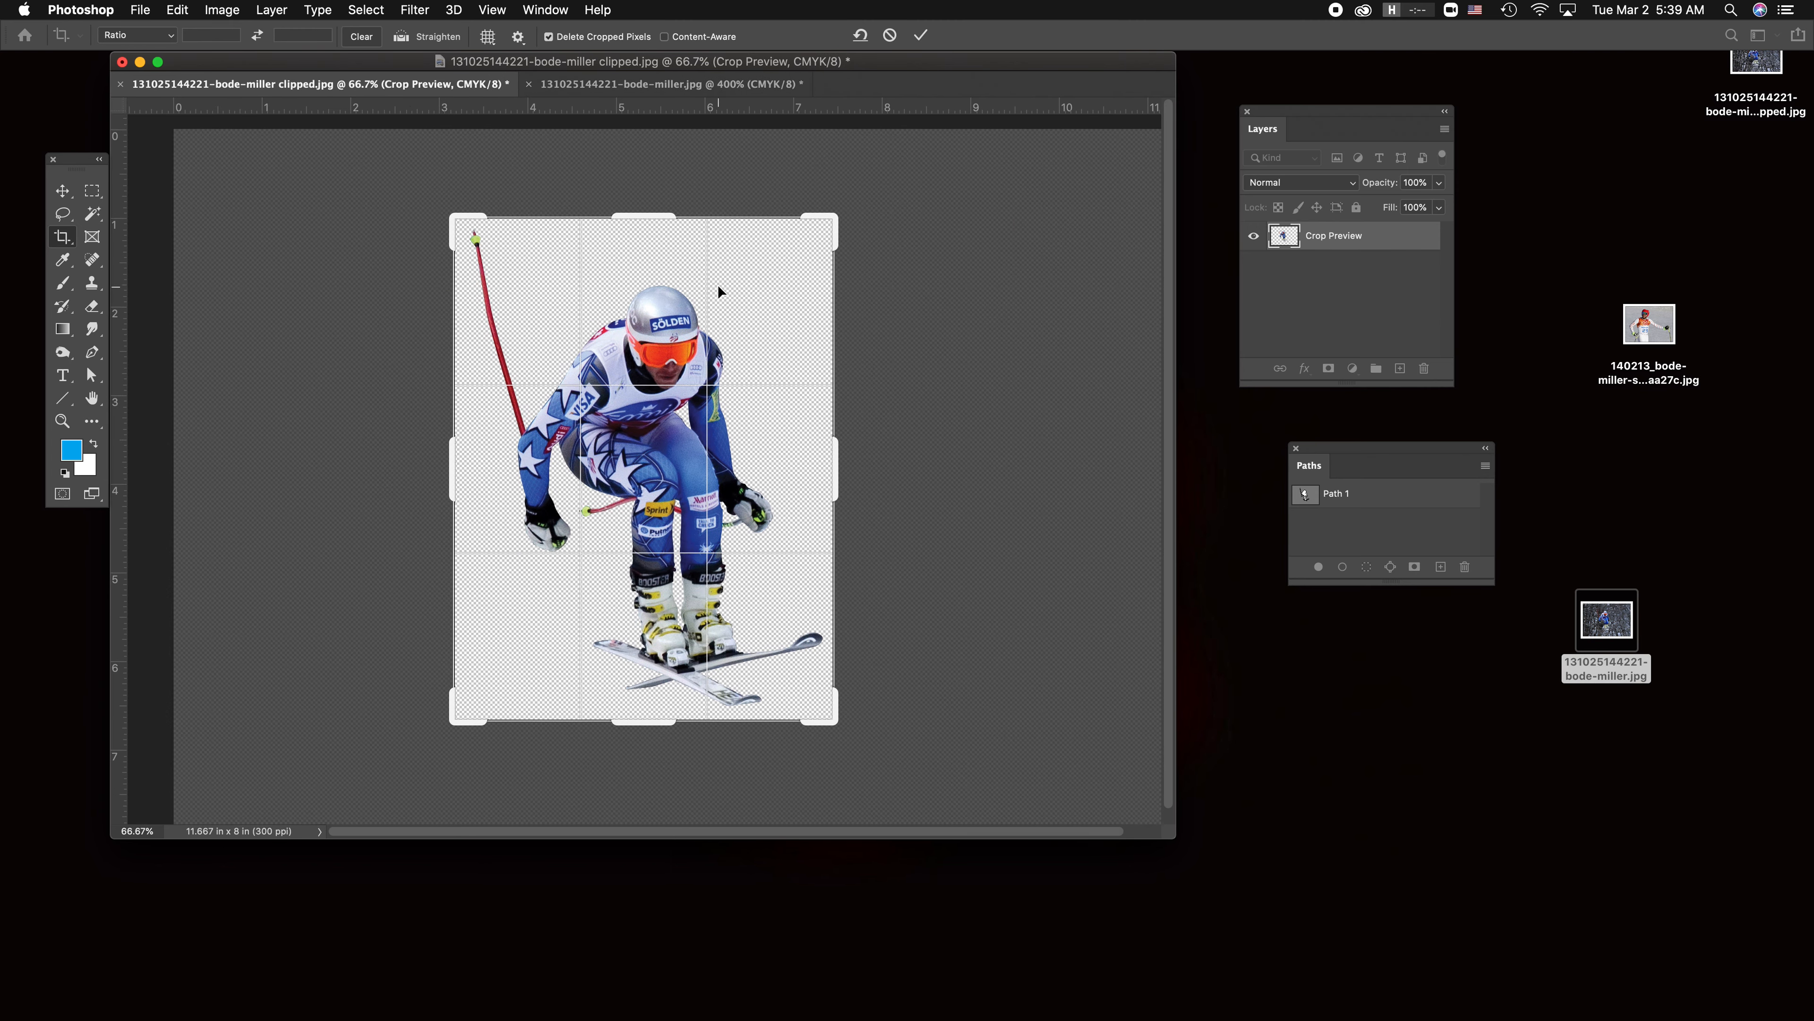
{"action": "key", "text": "Return"}
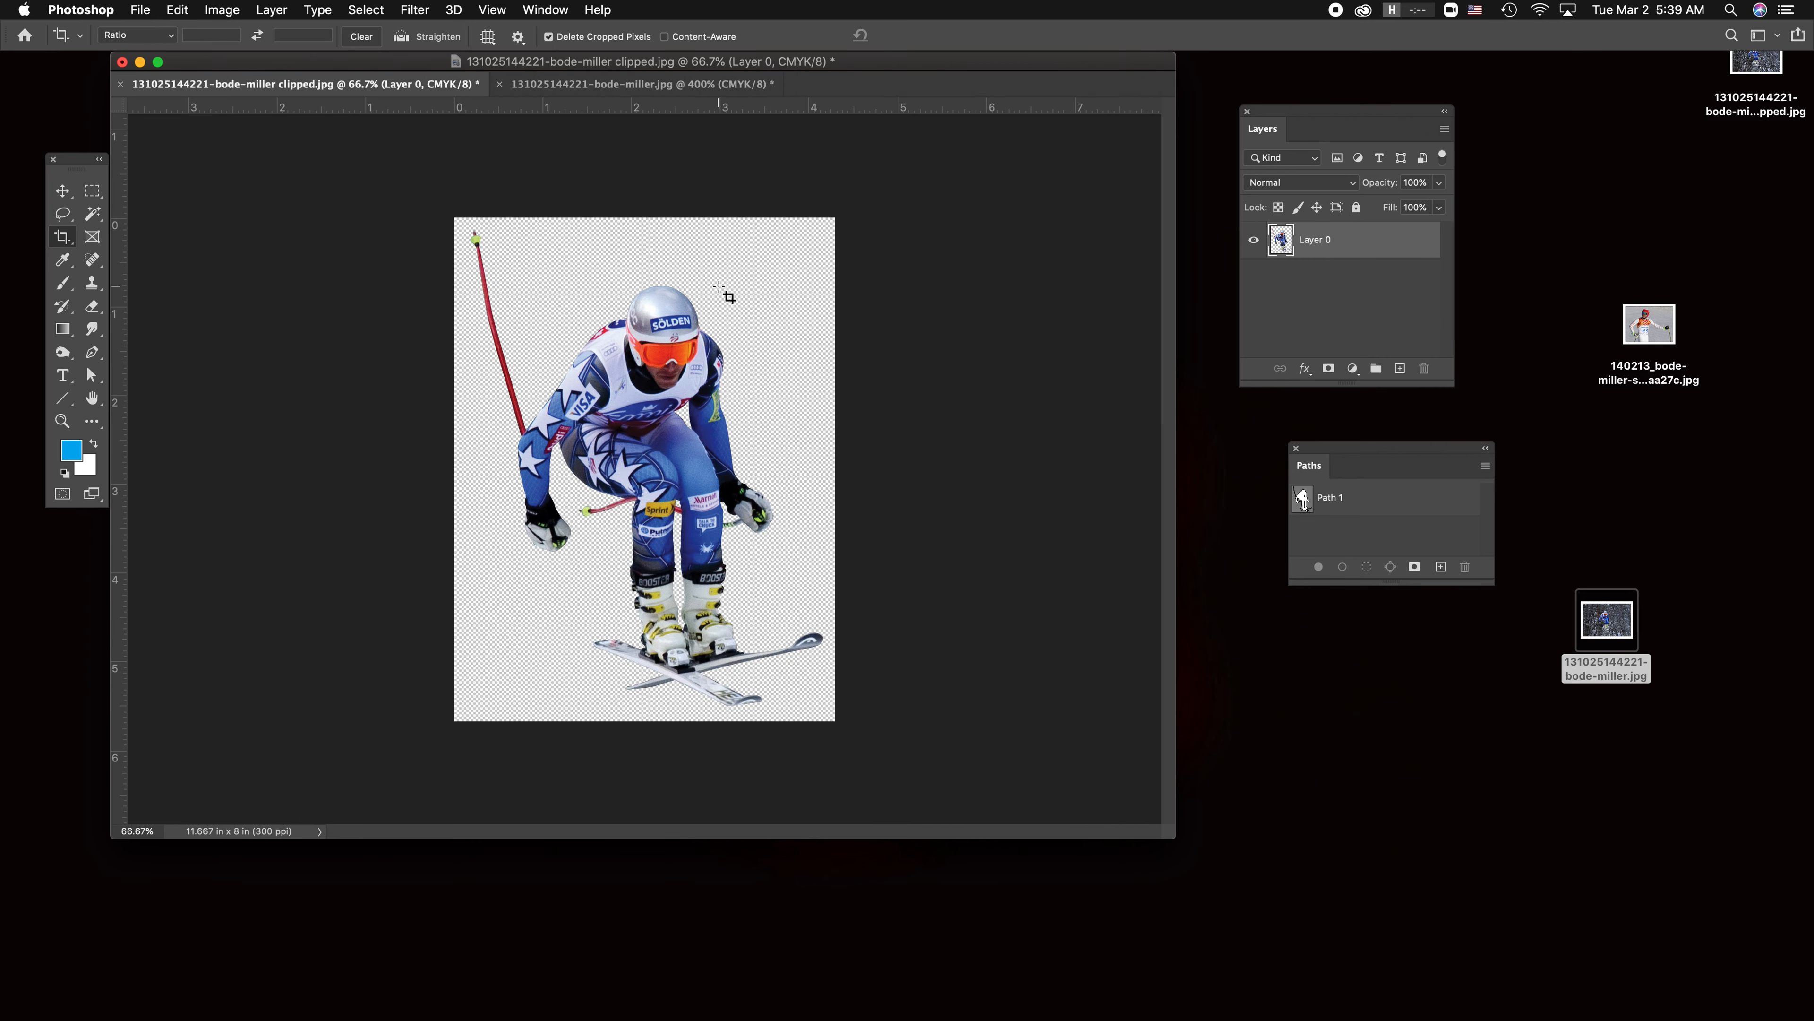
{"action": "left_click", "coordinate": [62, 191]}
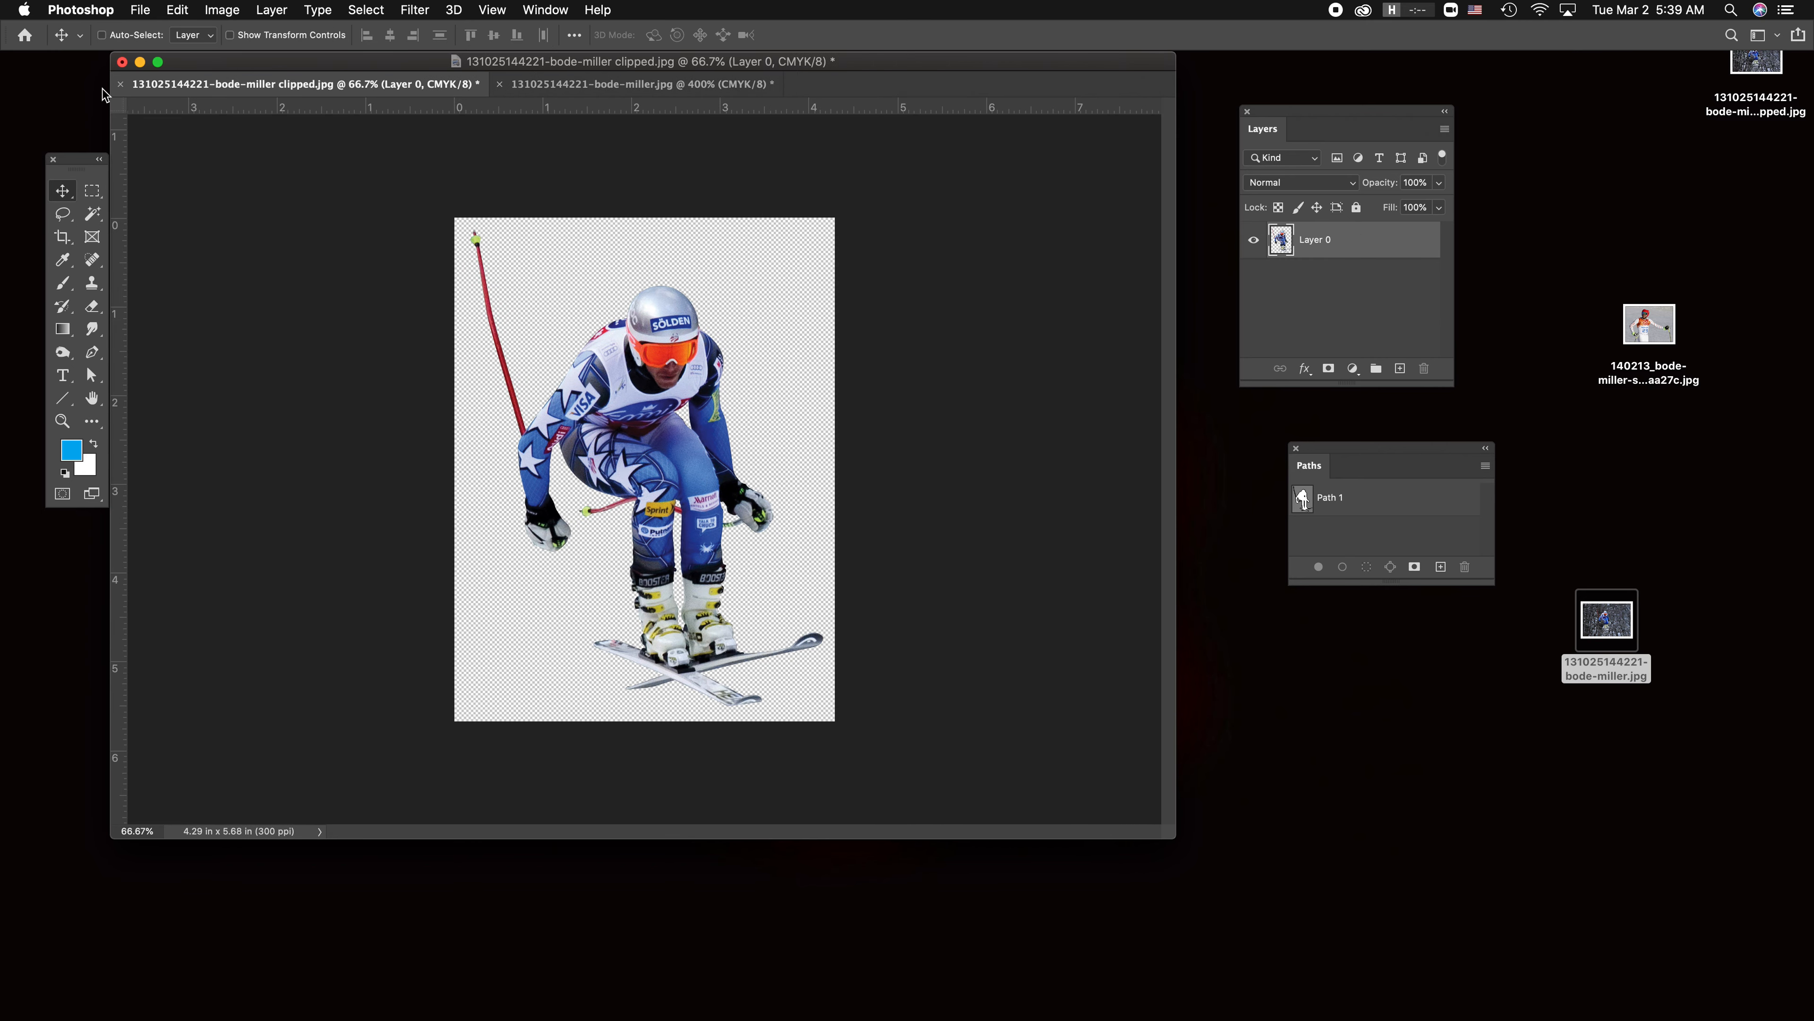
{"action": "left_click", "coordinate": [141, 8]}
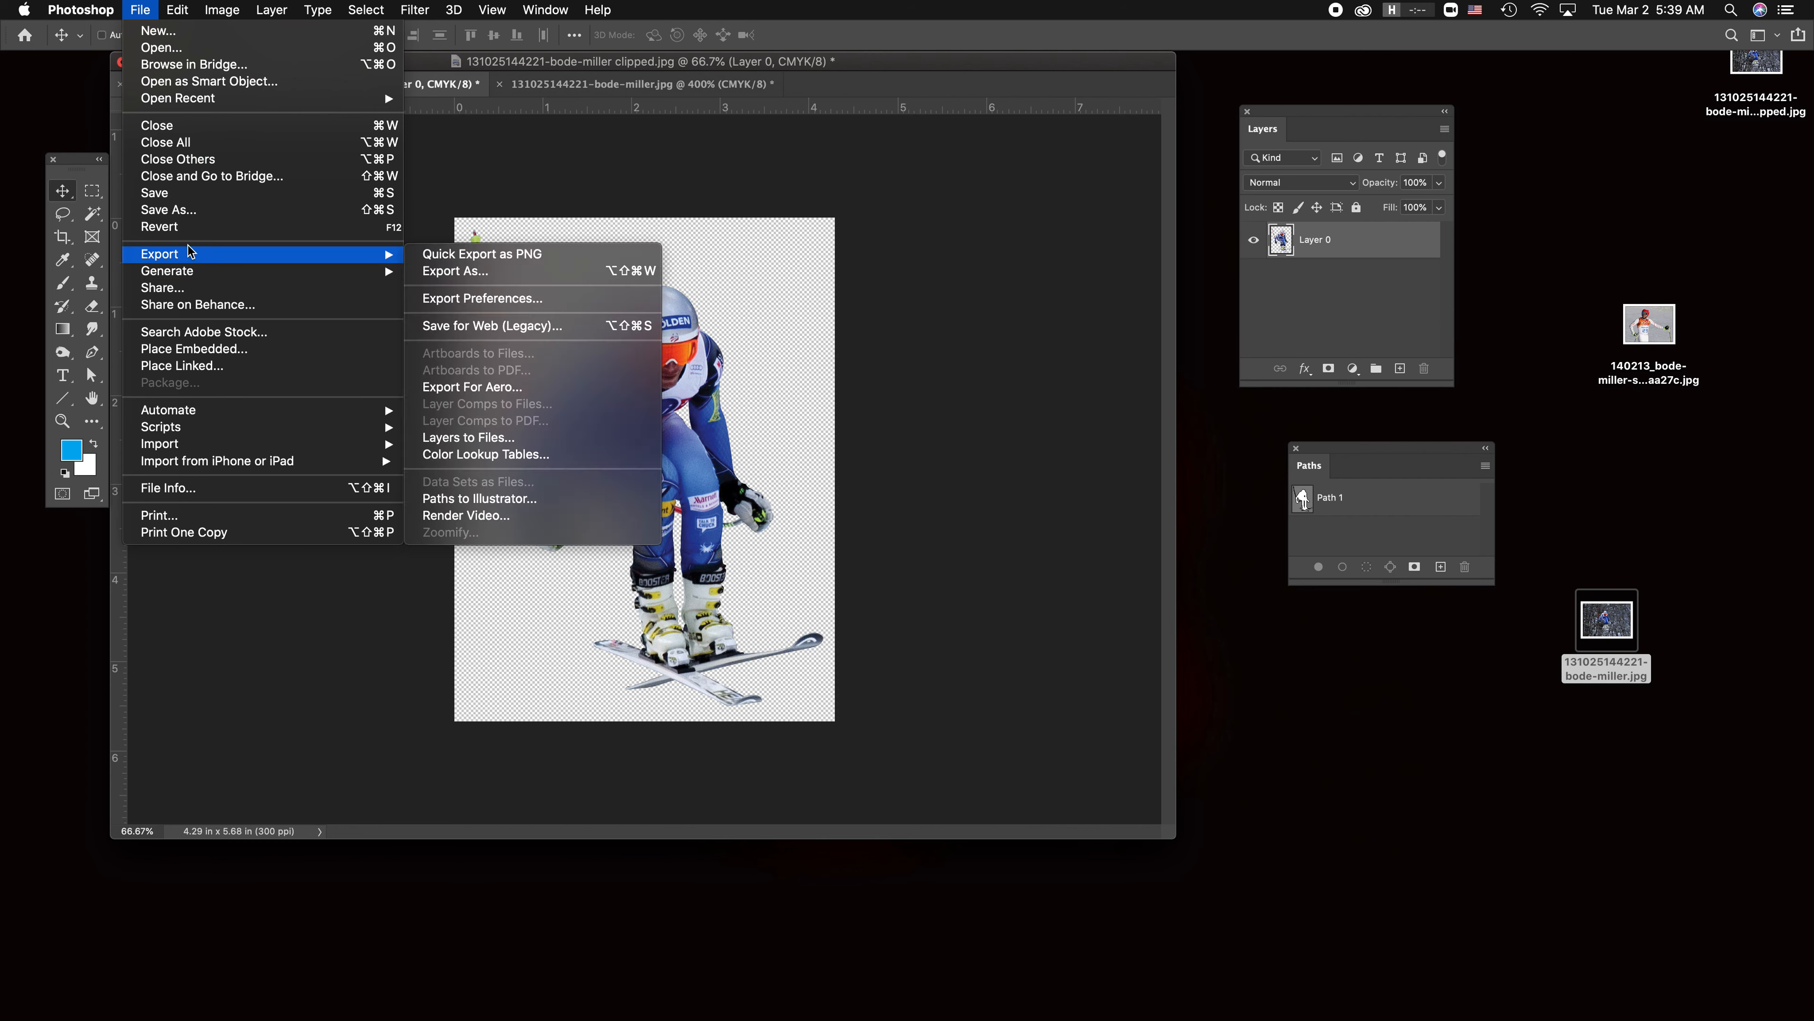
{"action": "left_click", "coordinate": [191, 210]}
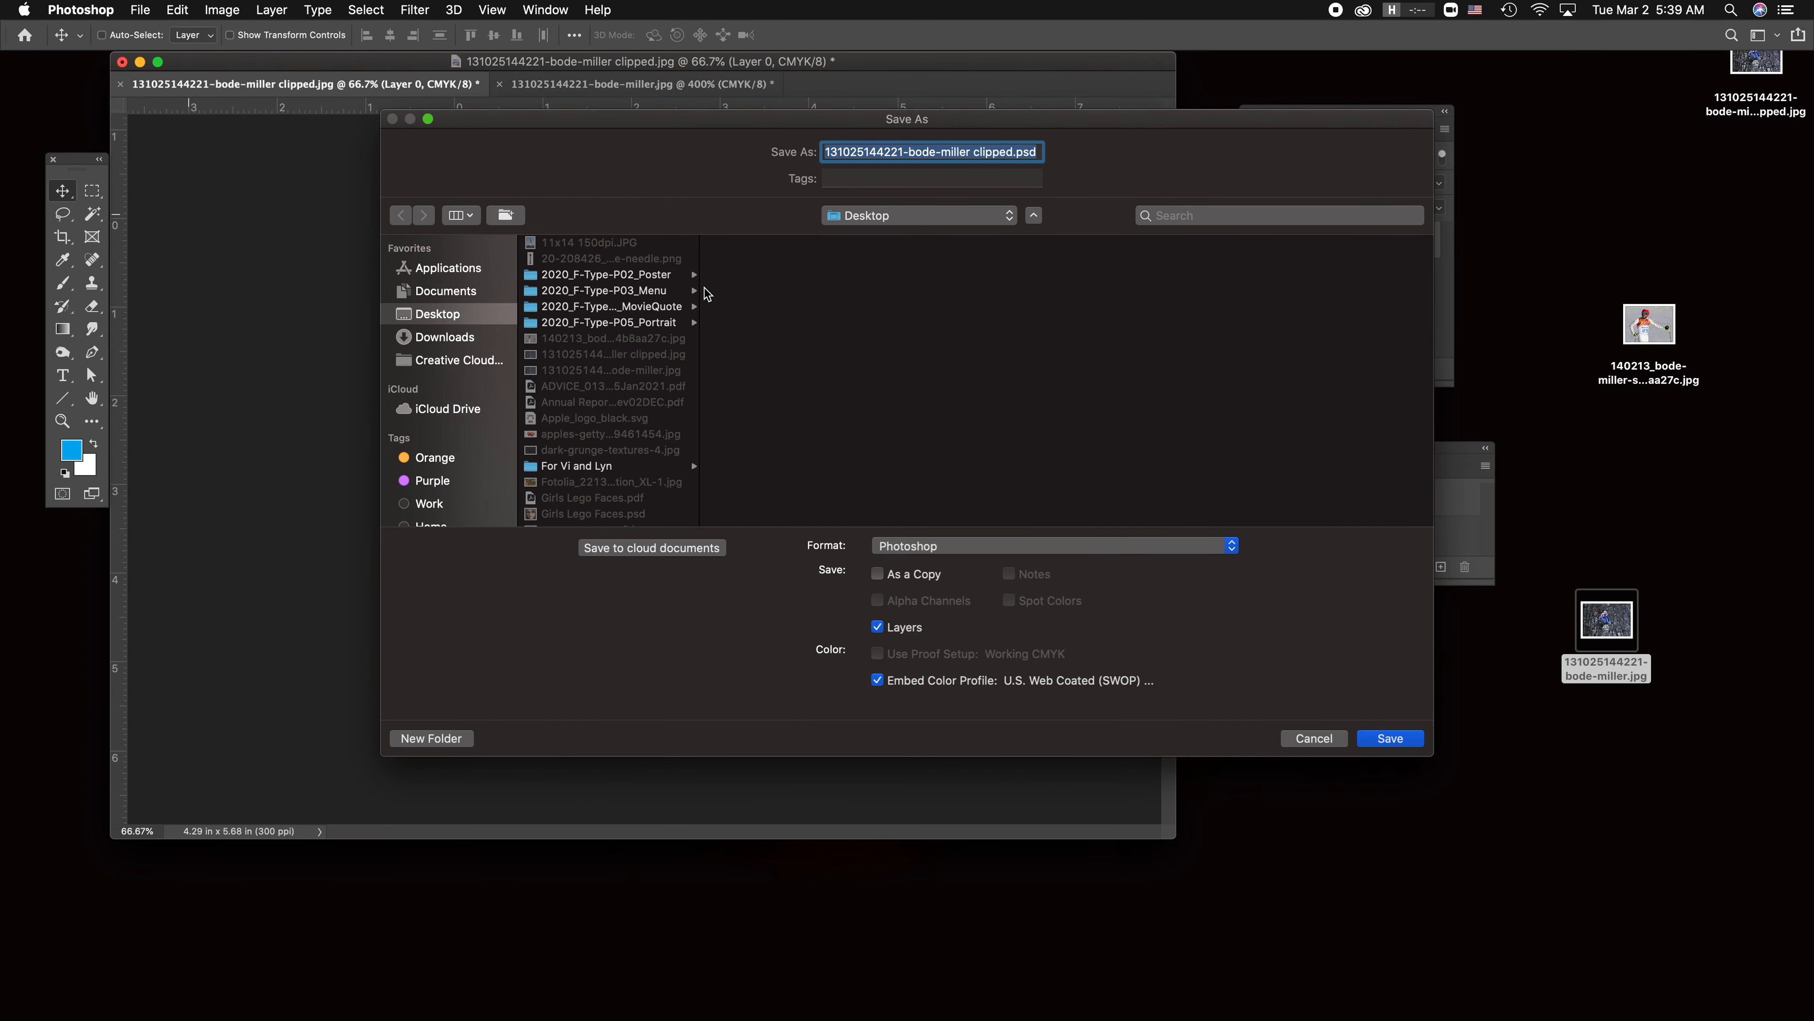
{"action": "left_click", "coordinate": [984, 549]}
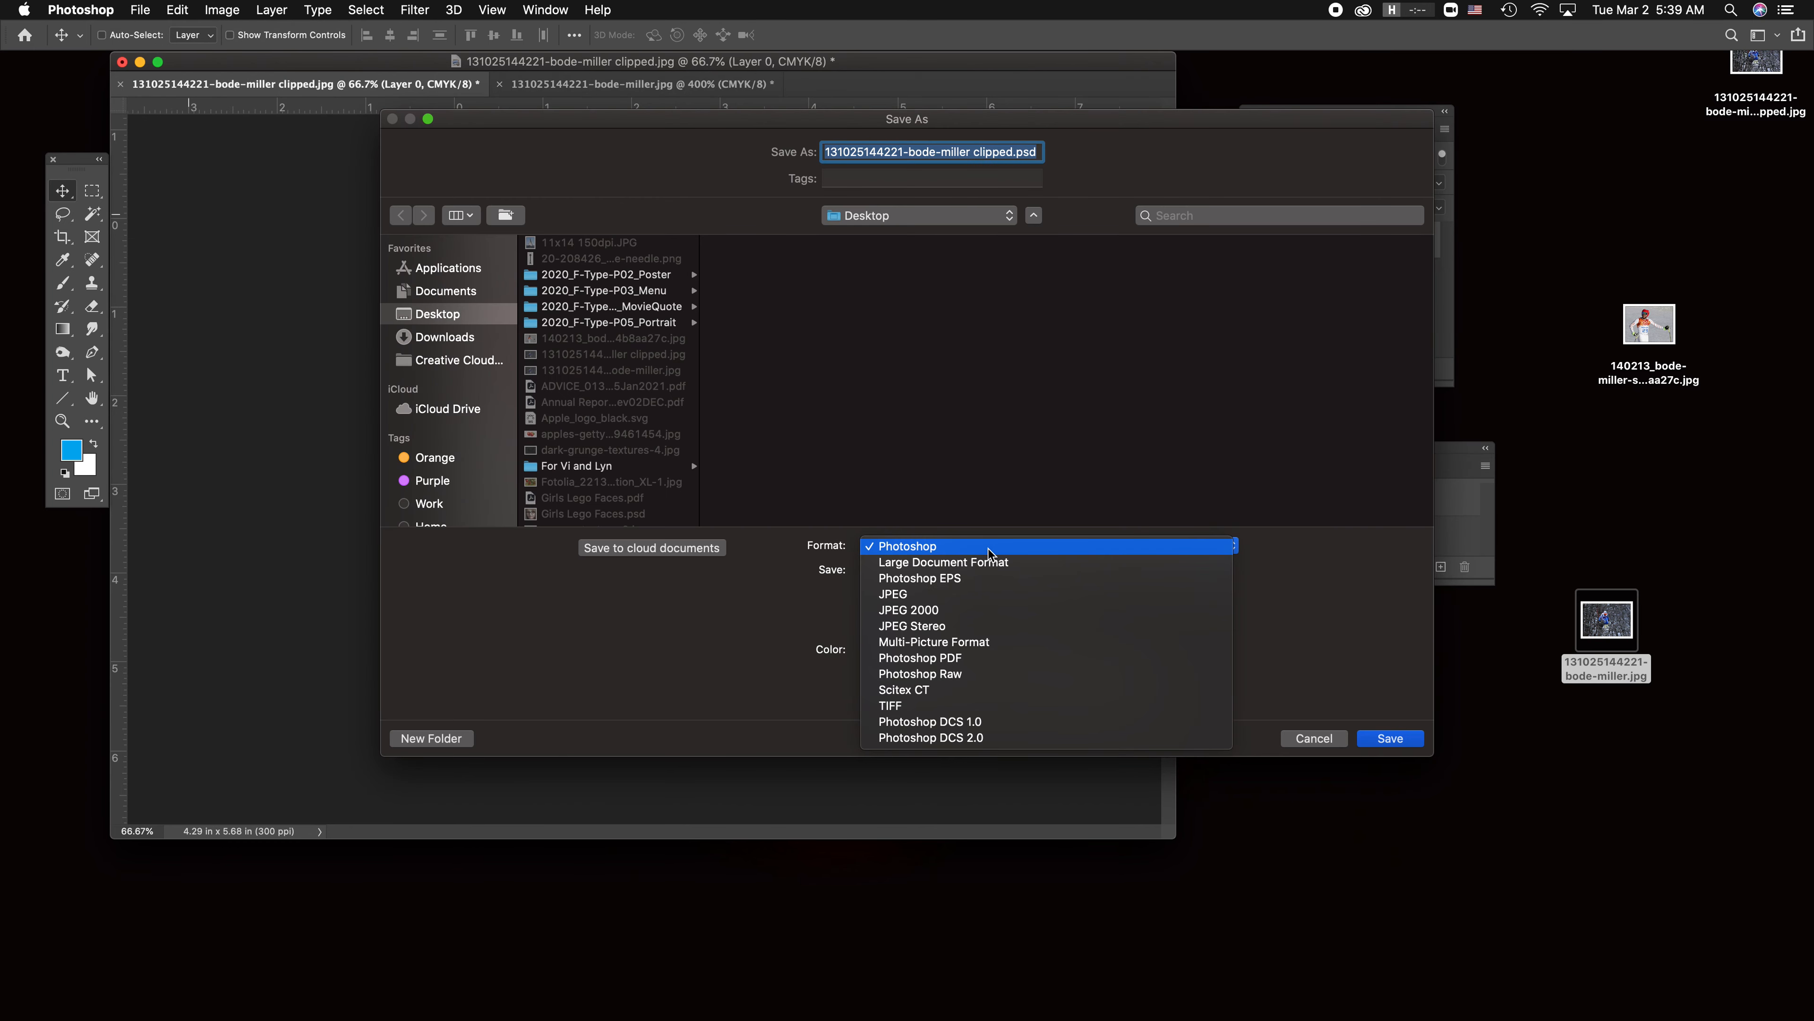
{"action": "left_click", "coordinate": [962, 665]}
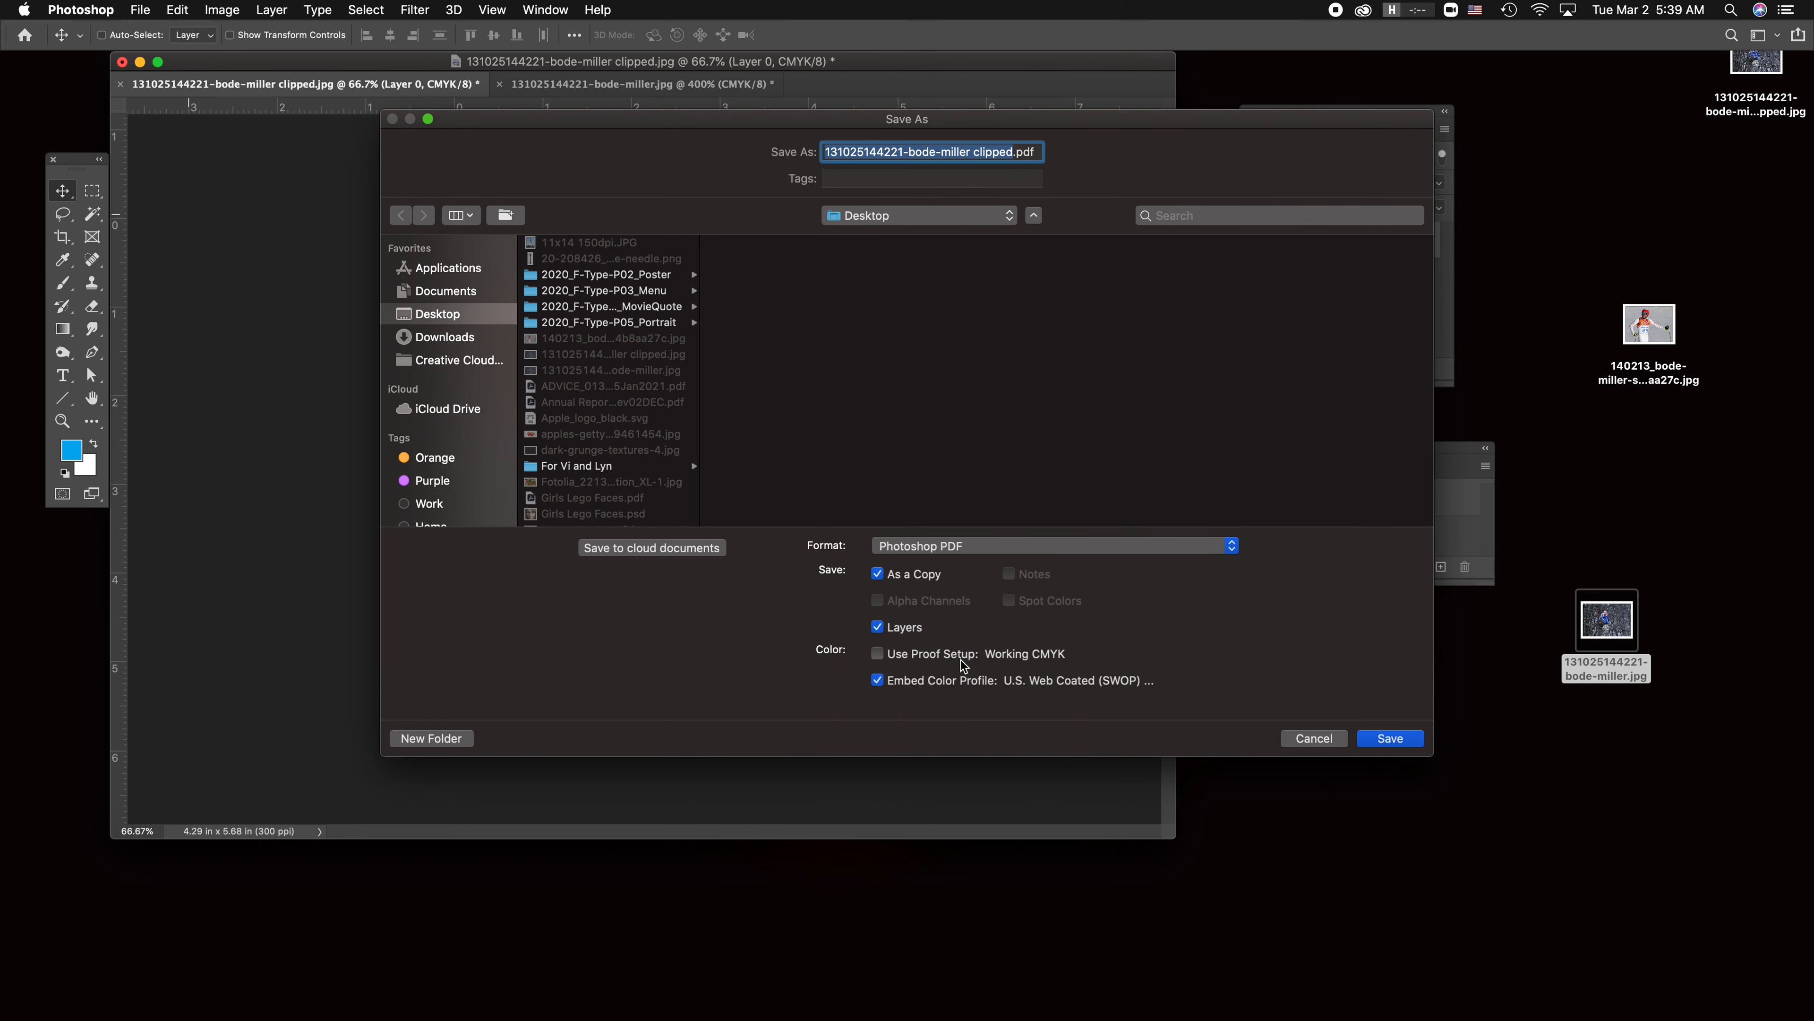
{"action": "left_click", "coordinate": [1405, 738]}
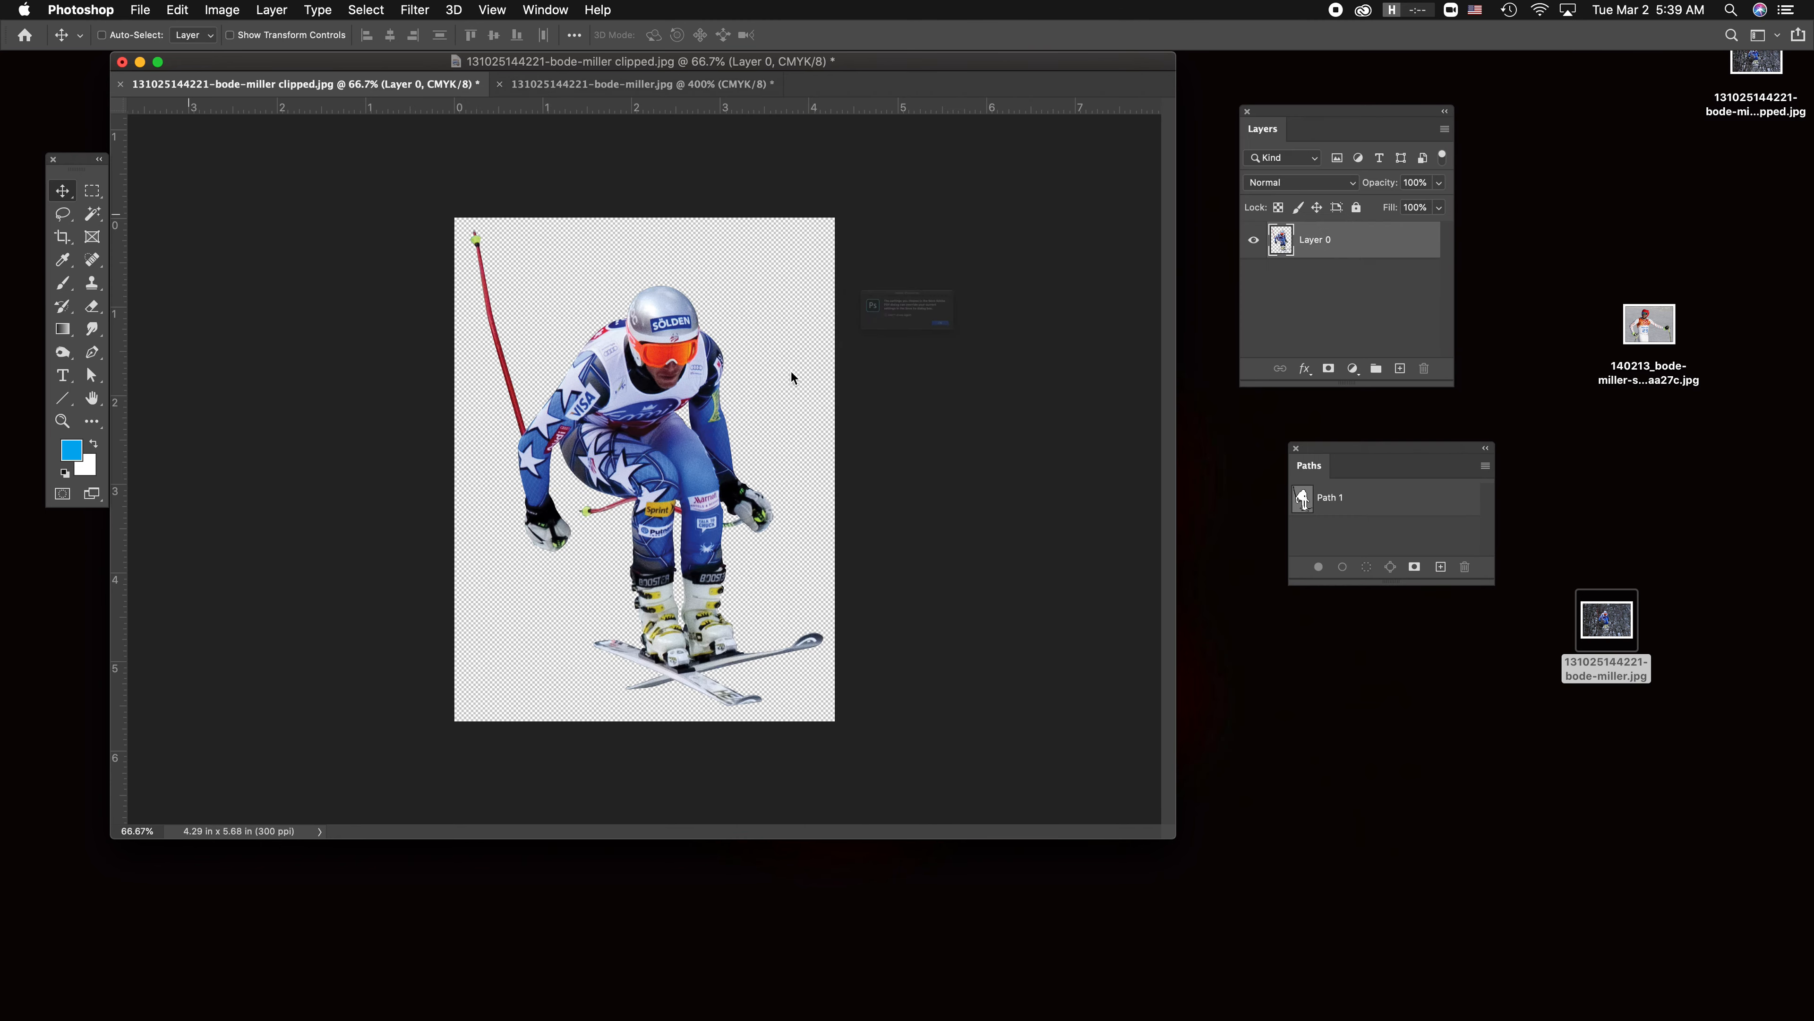
{"action": "left_click", "coordinate": [1042, 363]}
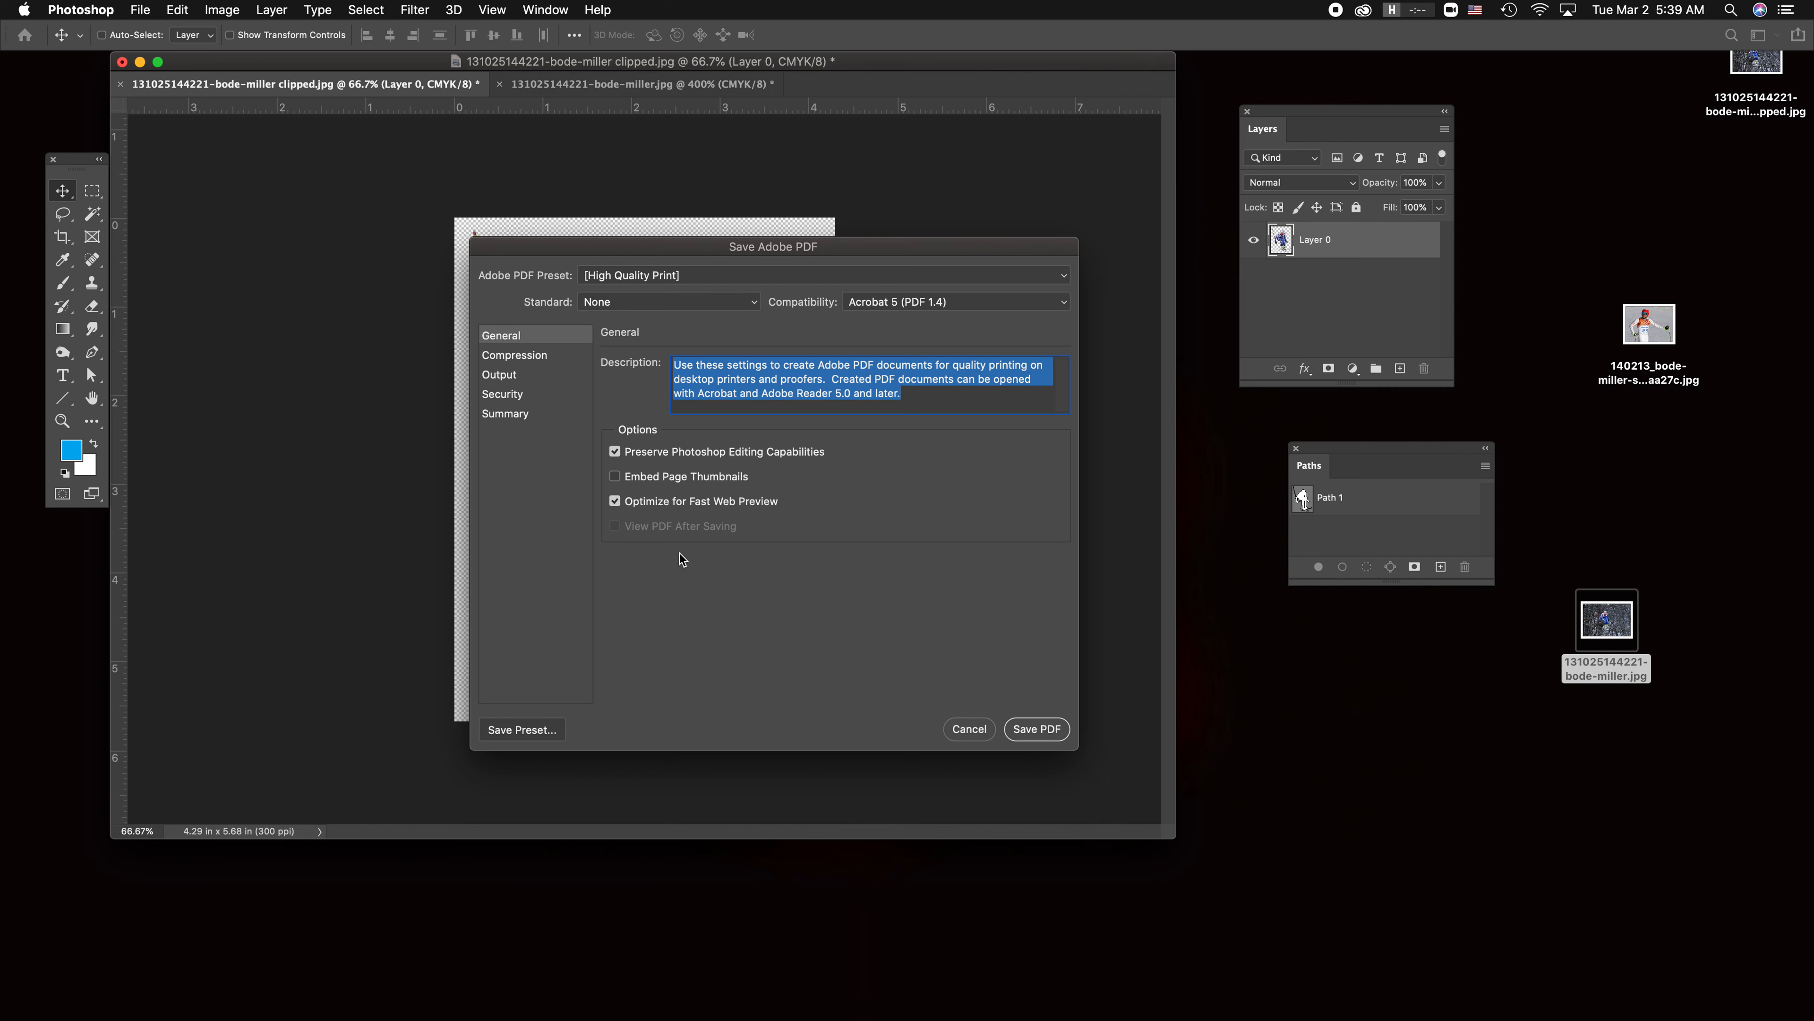
{"action": "left_click", "coordinate": [1053, 730]}
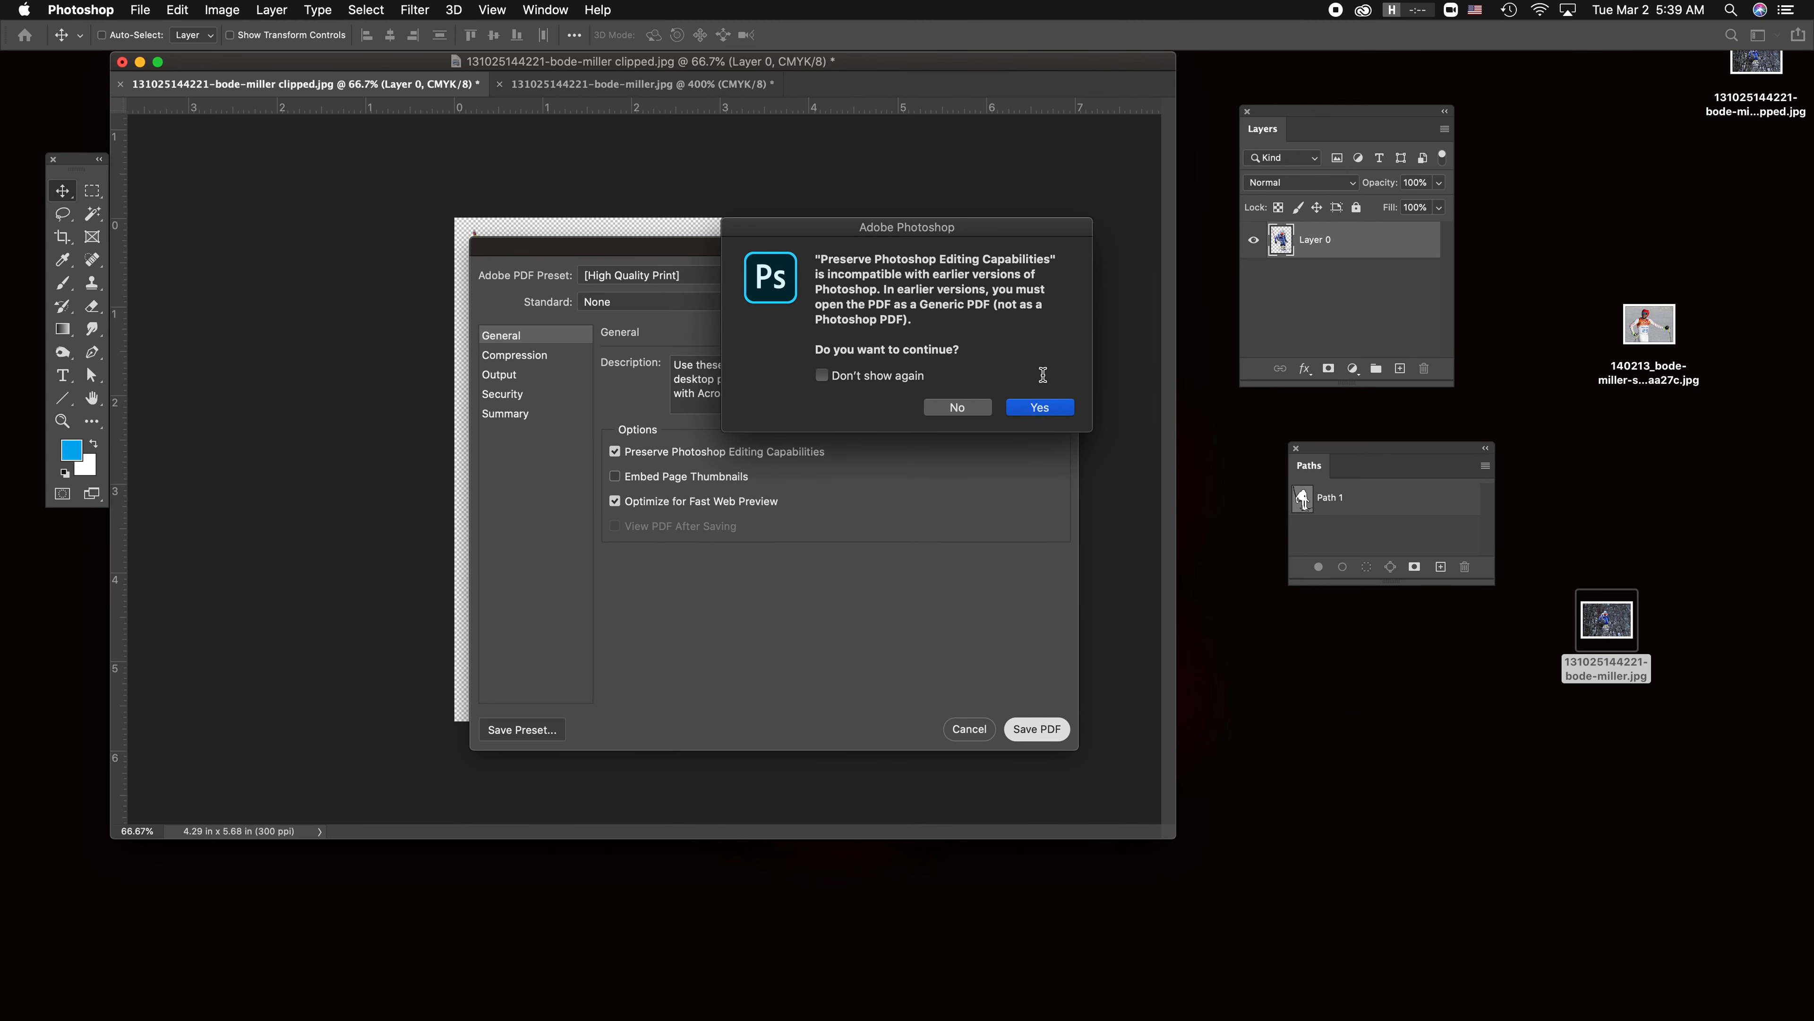
{"action": "left_click", "coordinate": [1047, 409]}
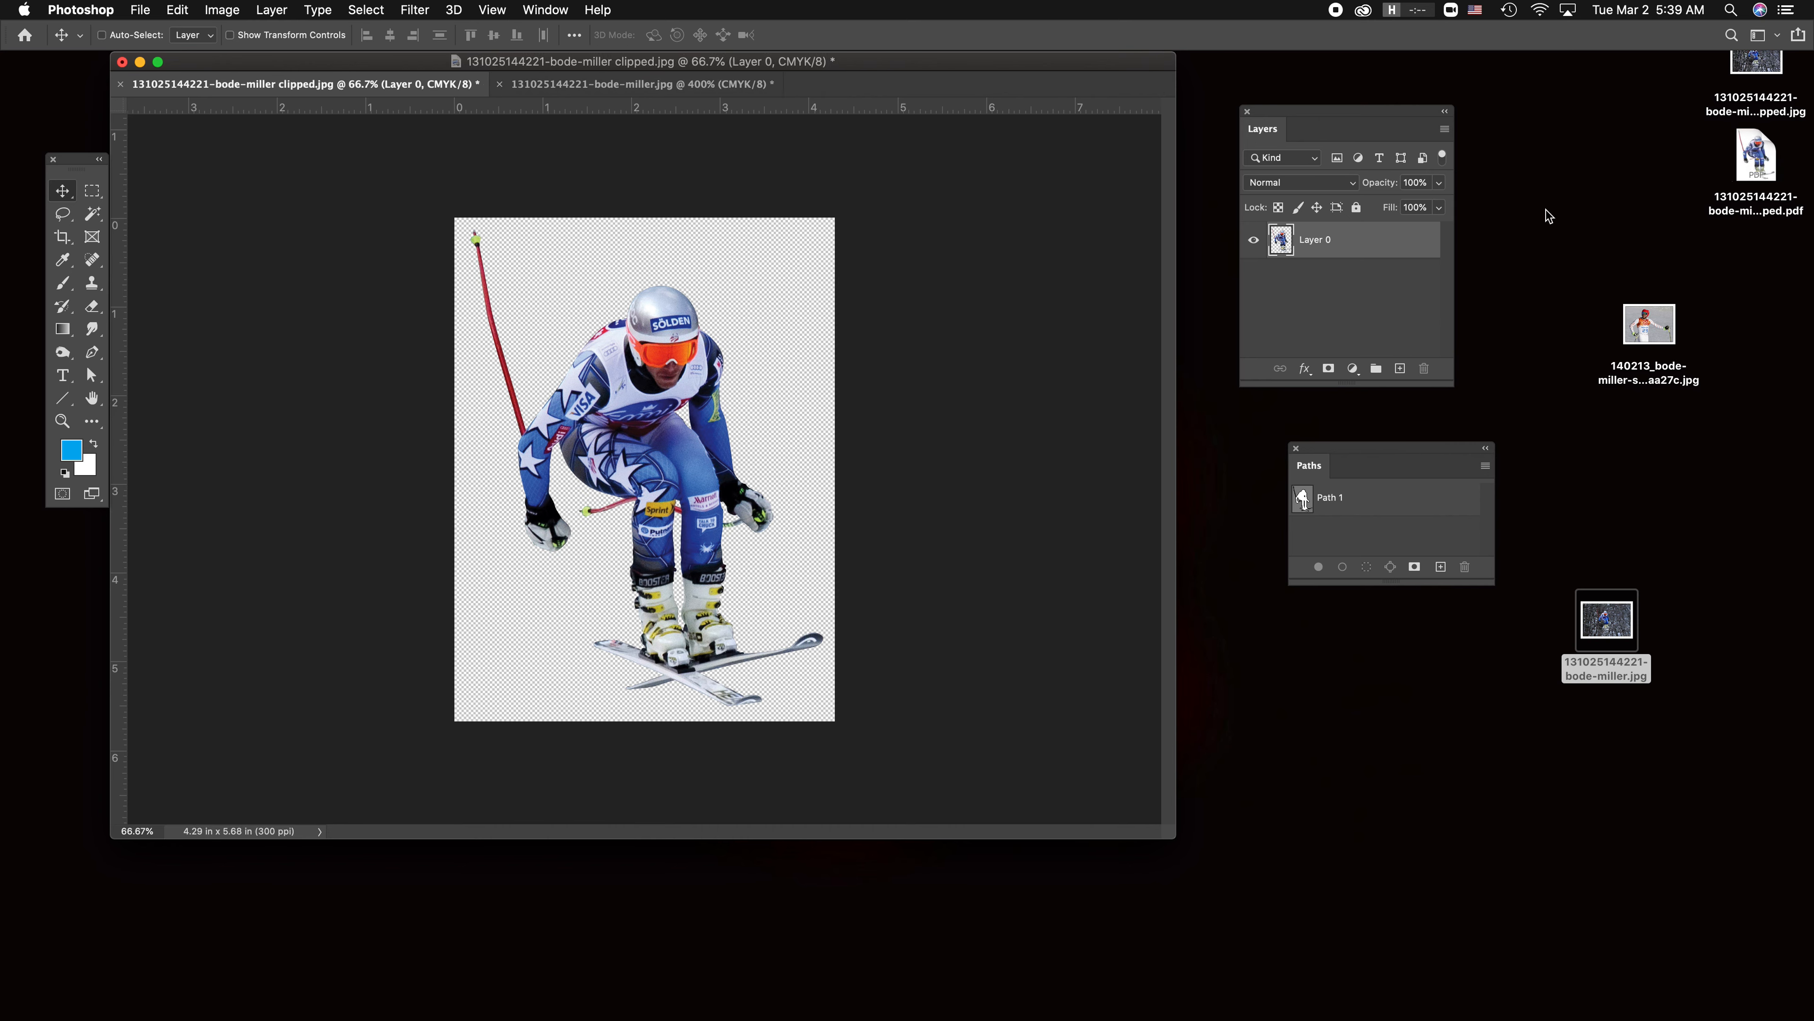
- Switch to Finder, minimize the Photoshop document window, and move the clipped skier PDF toward the middle of the desktop
{"action": "left_click", "coordinate": [1650, 215]}
{"action": "left_click", "coordinate": [141, 63]}
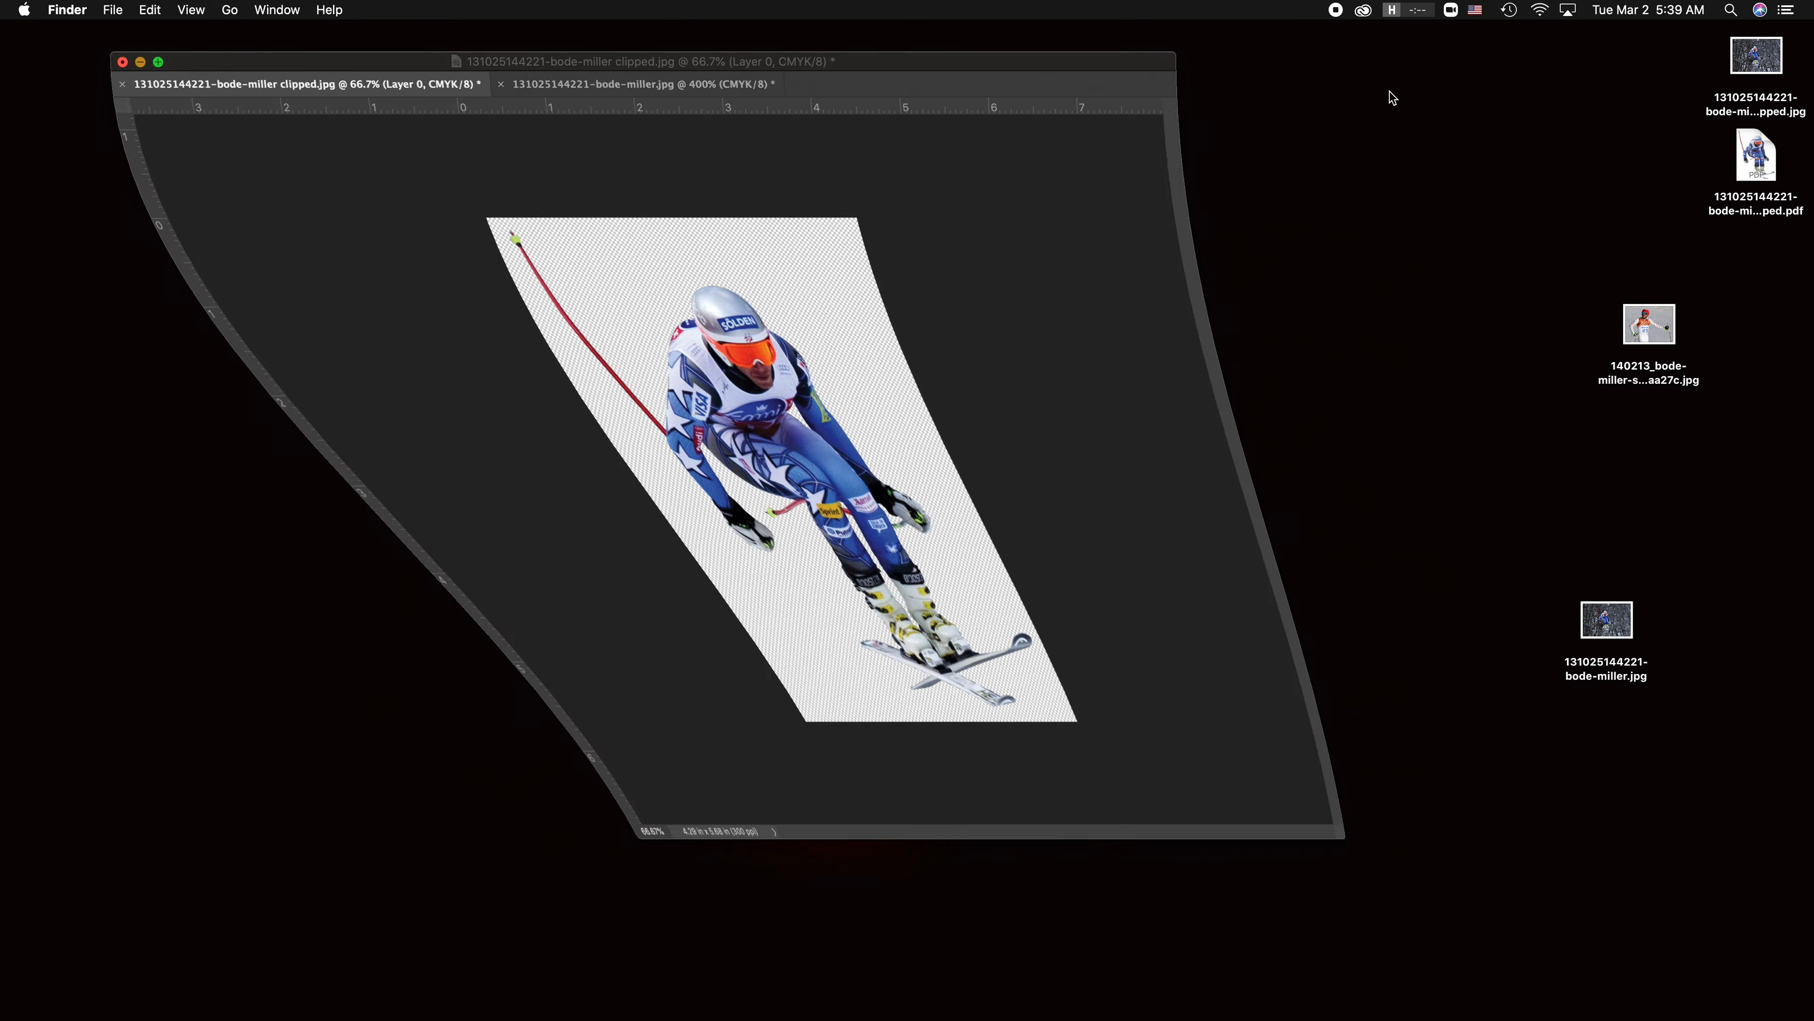
{"action": "left_click_drag", "start_coordinate": [1756, 154], "coordinate": [1150, 408]}
{"action": "left_click", "coordinate": [1184, 422]}
- Open the clipped skier PDF in Adobe Illustrator, accepting the reinterpreted PDF objects
{"action": "right_click", "coordinate": [1150, 414]}
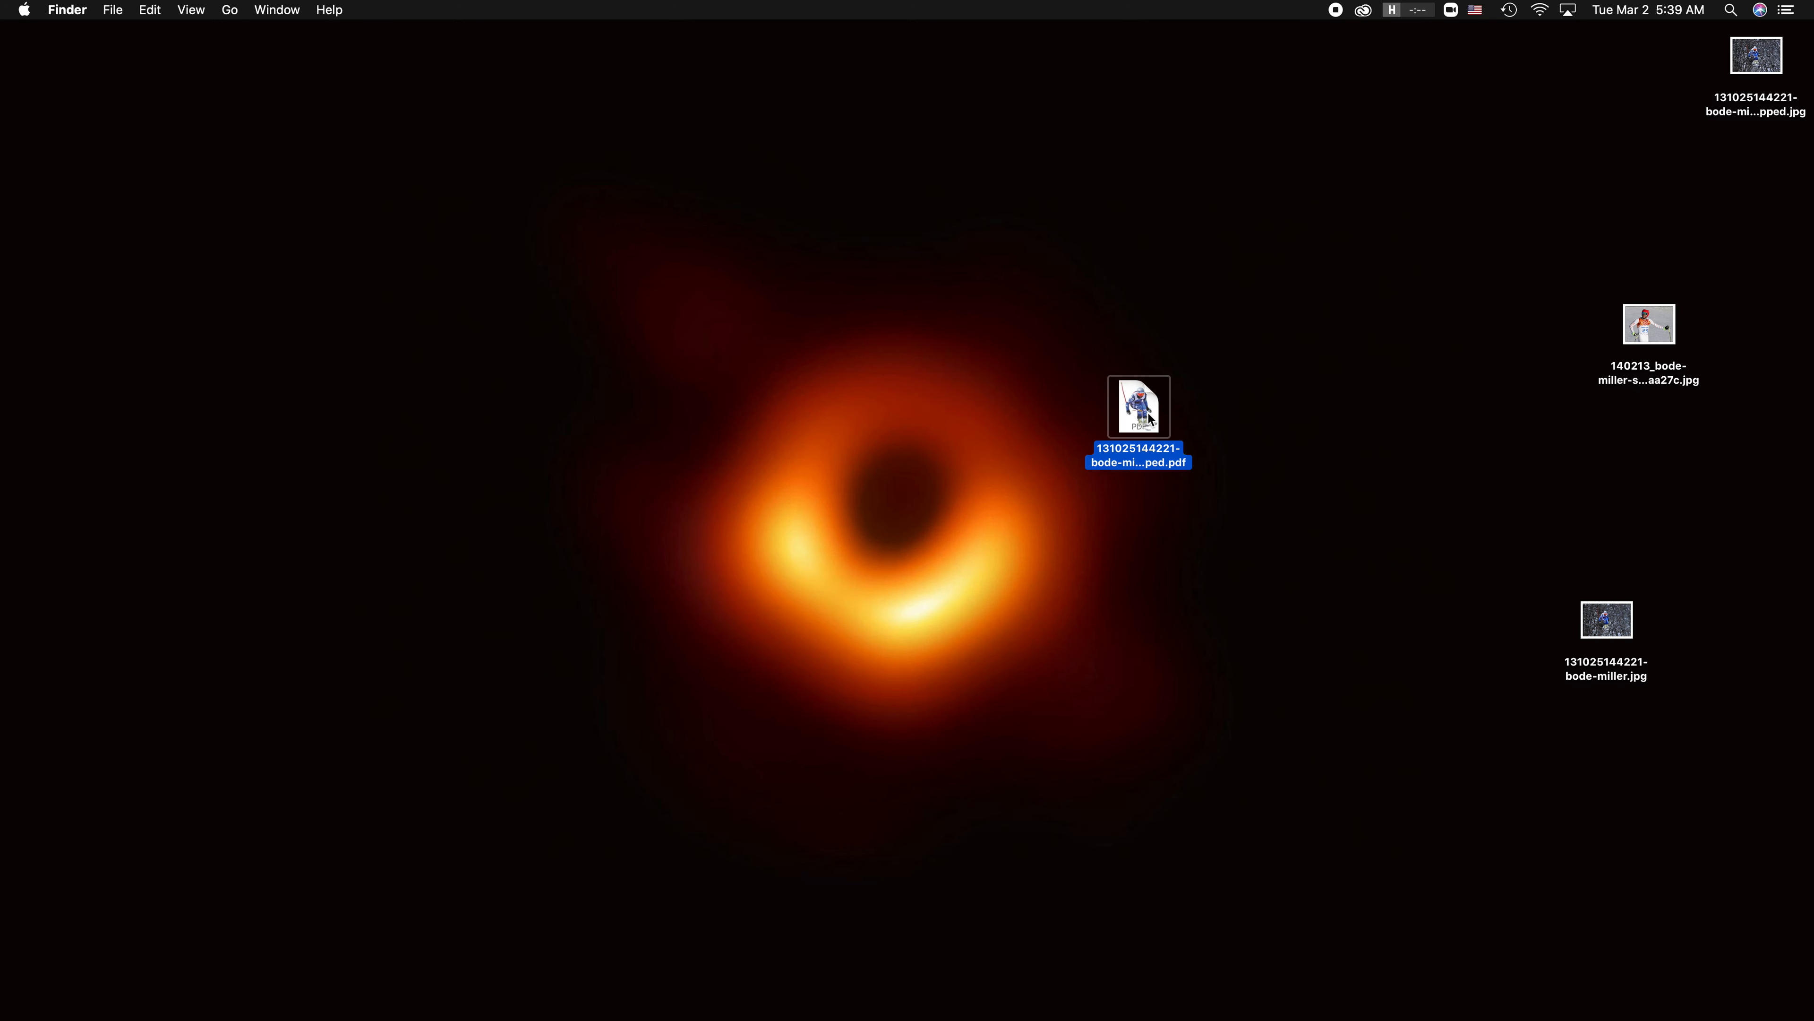
{"action": "mouse_move", "coordinate": [1207, 437]}
{"action": "left_click", "coordinate": [1592, 469]}
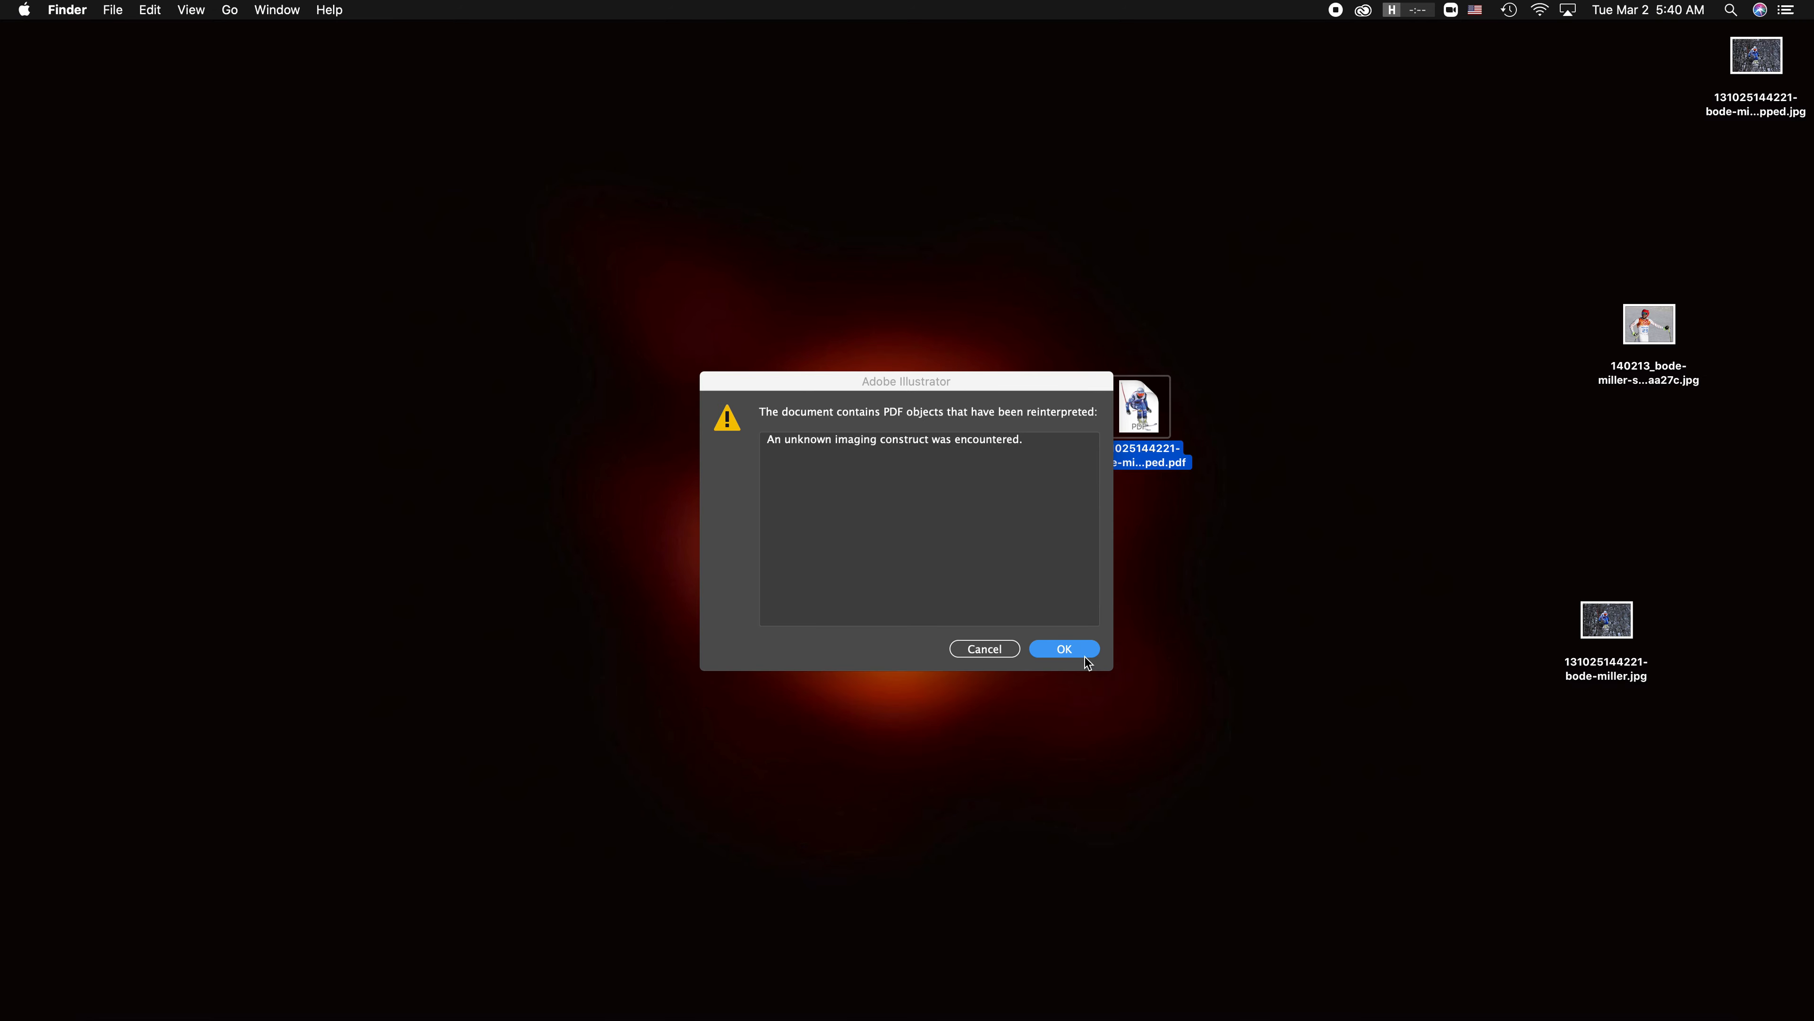
{"action": "left_click", "coordinate": [1073, 648]}
{"action": "left_click", "coordinate": [1116, 661]}
{"action": "left_click", "coordinate": [1073, 648]}
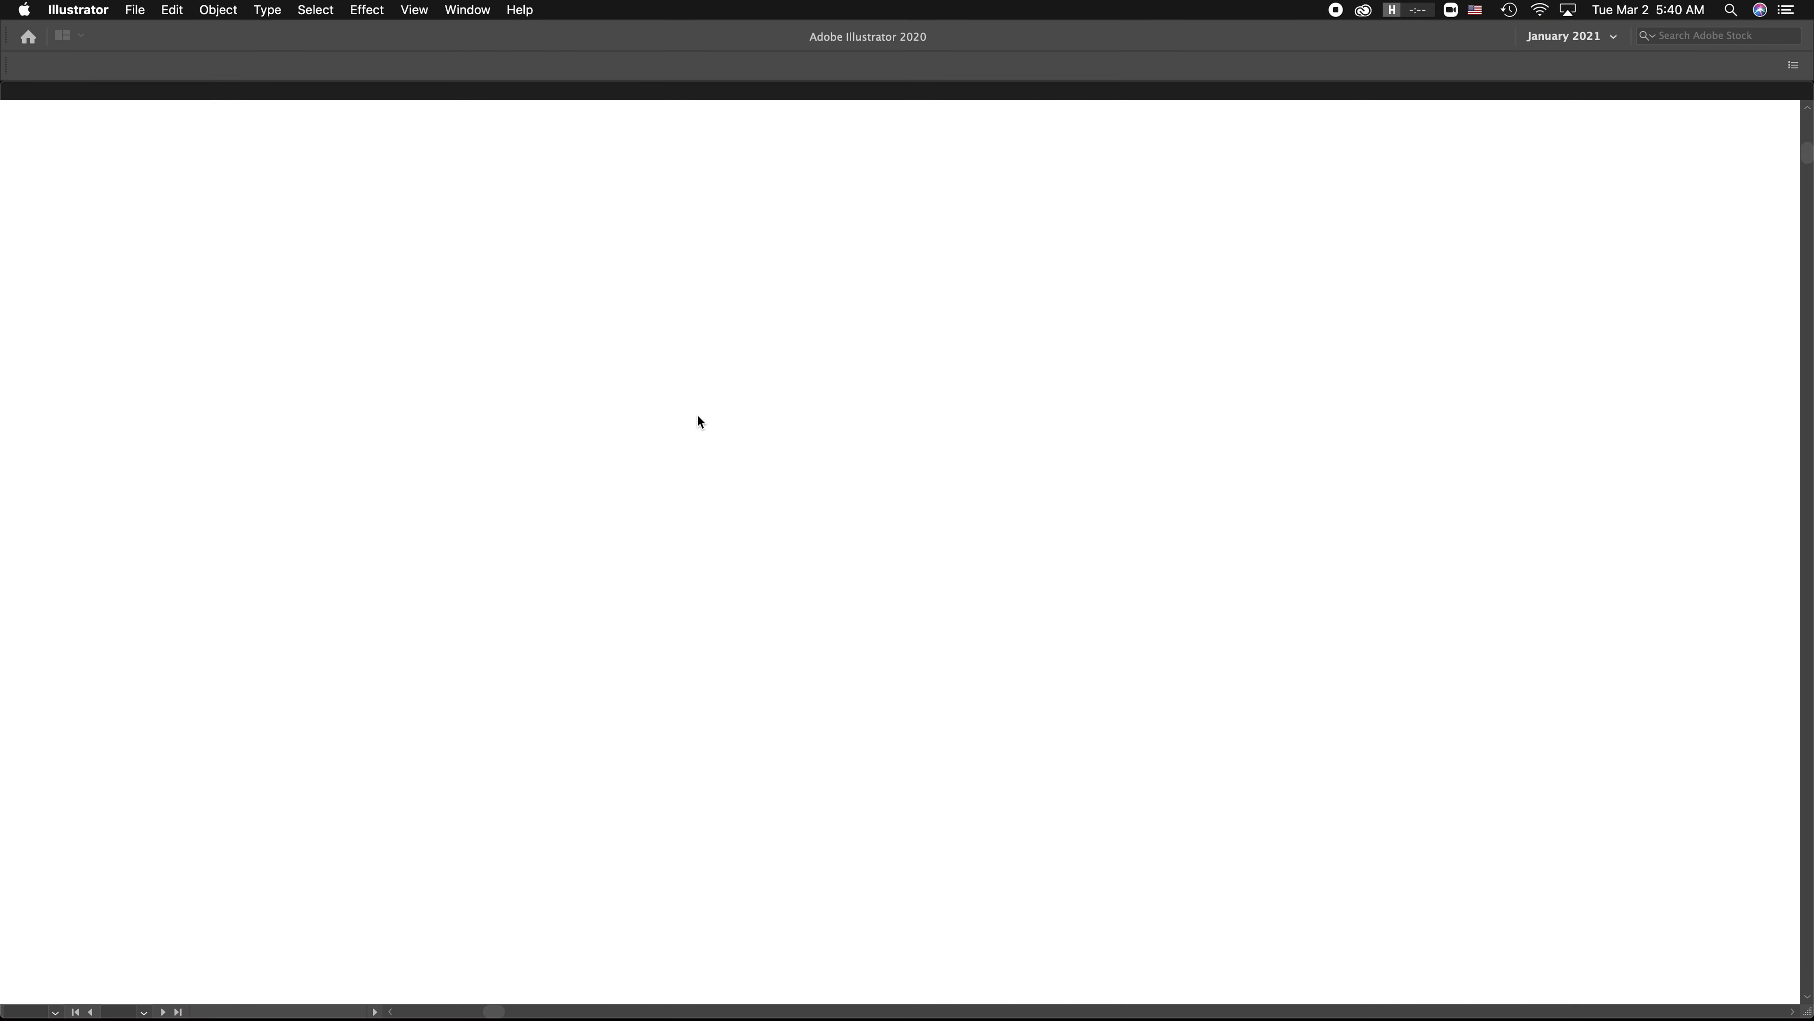